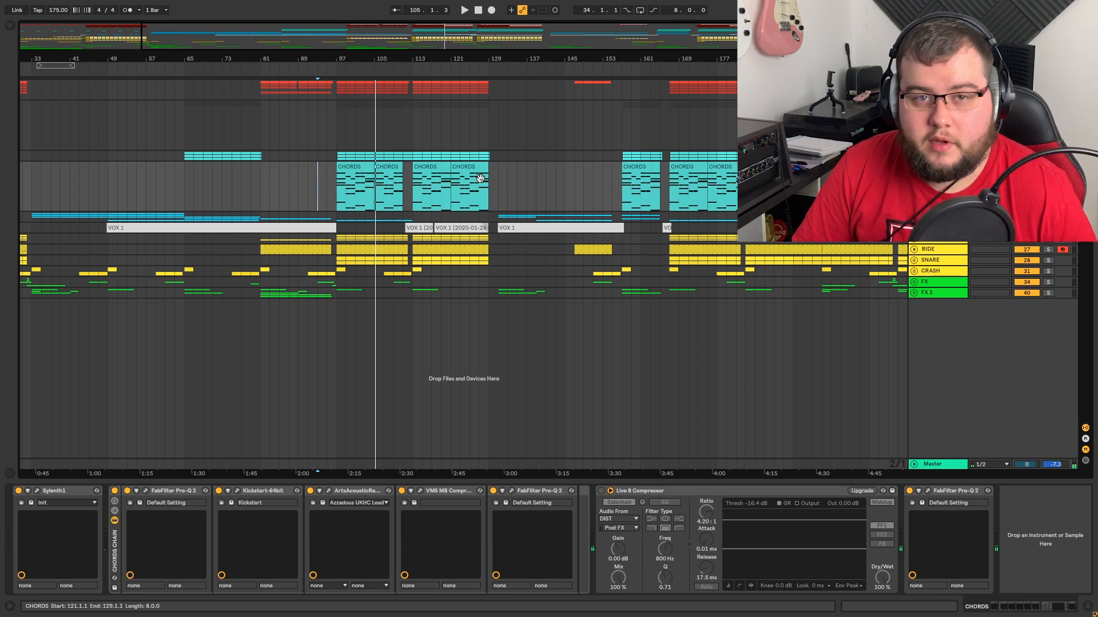
Step: Switch to the Session View and show the Master track's audio effect chain
key(Tab)
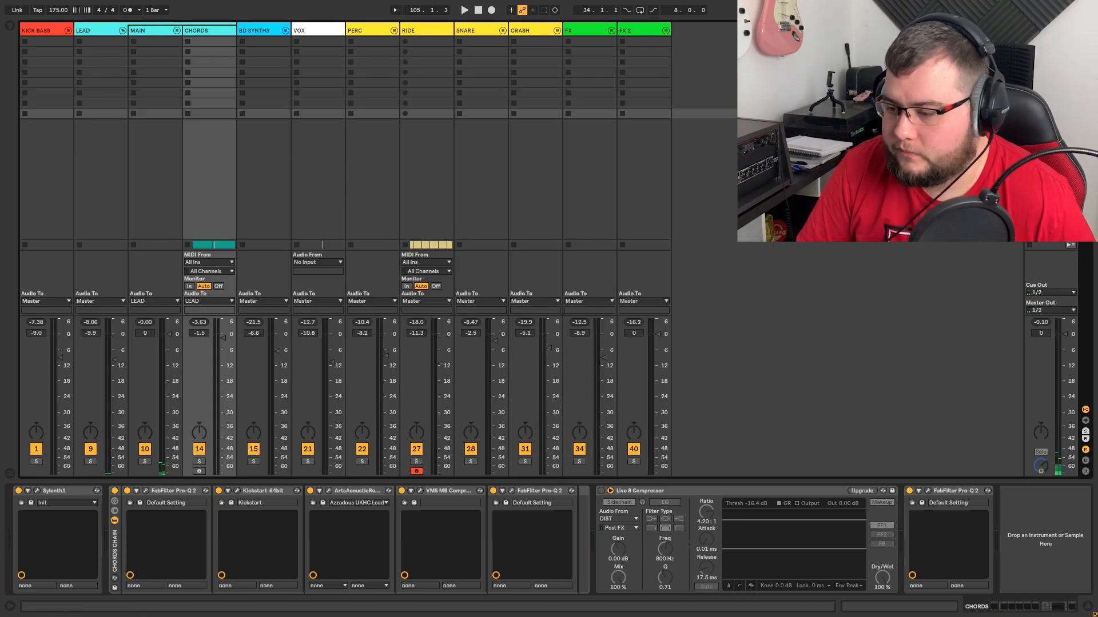
click(1046, 113)
click(220, 537)
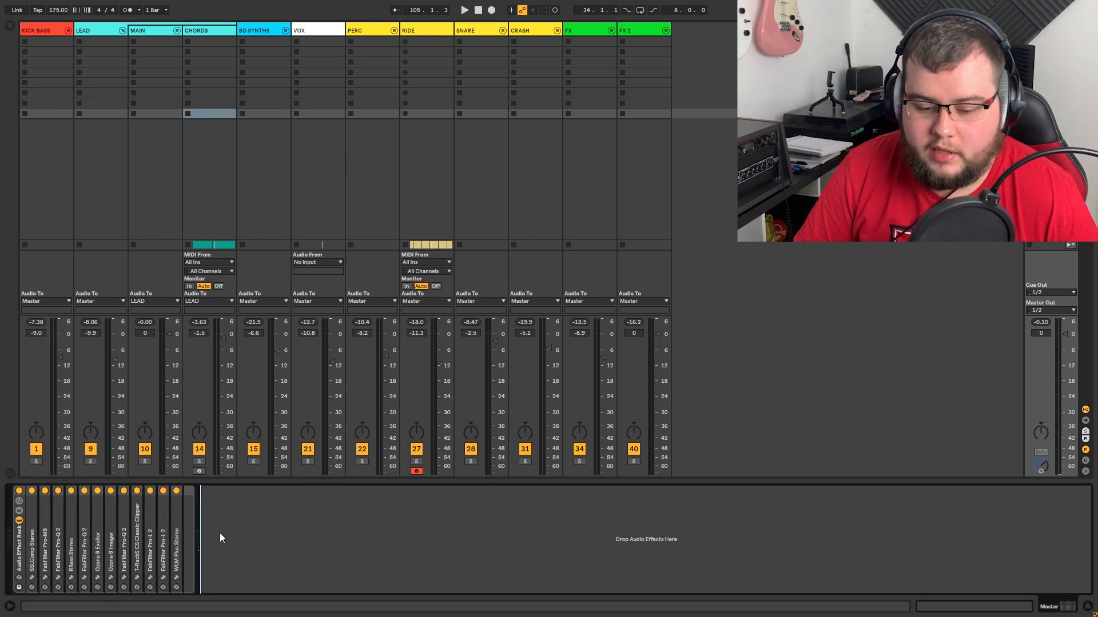
Step: Turn off every device in the master rack that follows SSLComp Stereo, from WLM Plus Stereo back to FabFilter Pro-MB
click(176, 490)
click(150, 491)
click(137, 492)
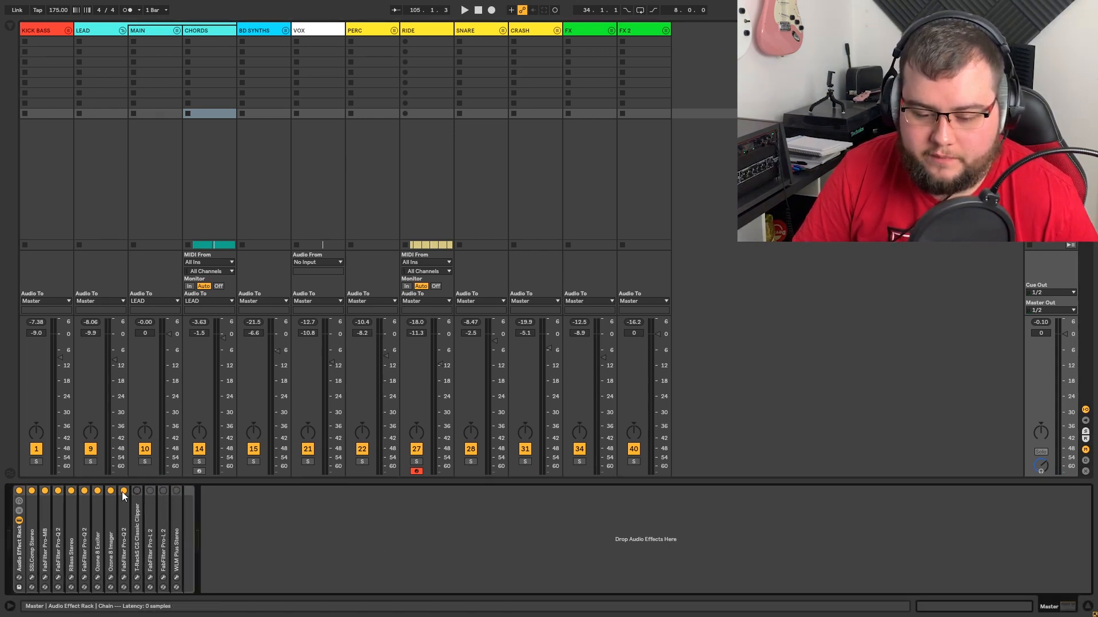
click(123, 491)
click(97, 490)
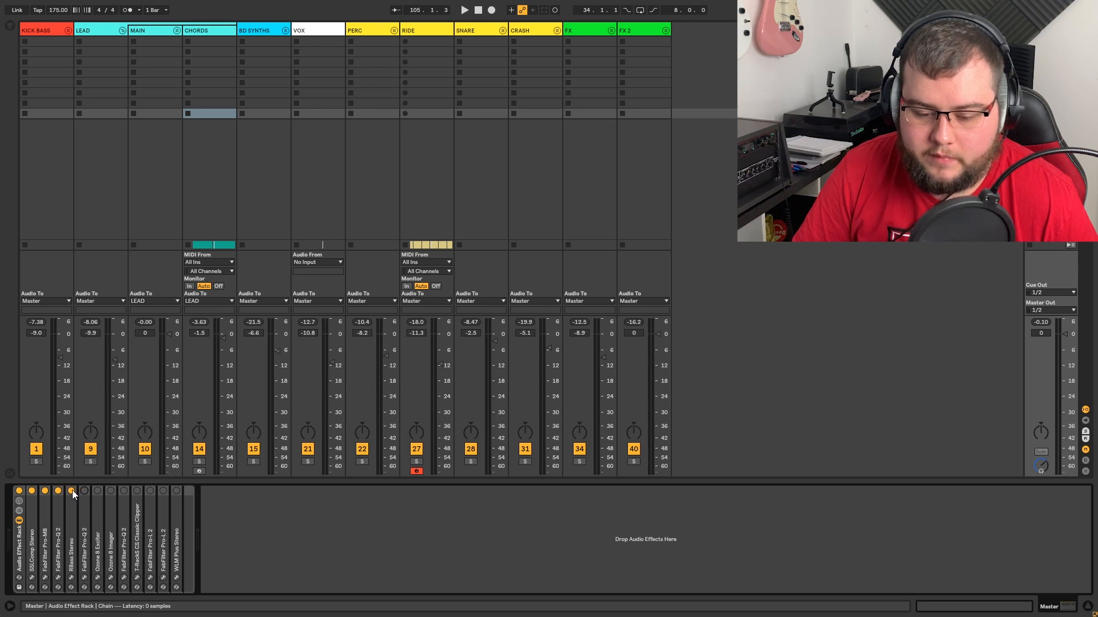
click(71, 490)
click(58, 491)
click(45, 490)
Step: Open the SSLComp Stereo compressor on the master and play the track to check its compression meter
click(31, 578)
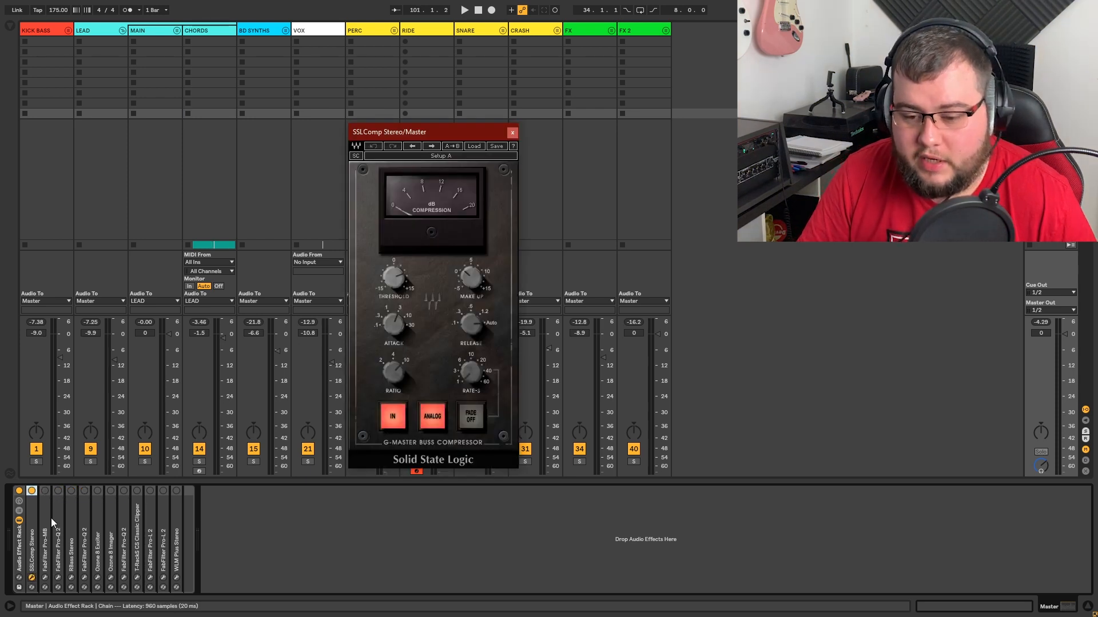
drag(461, 130, 468, 133)
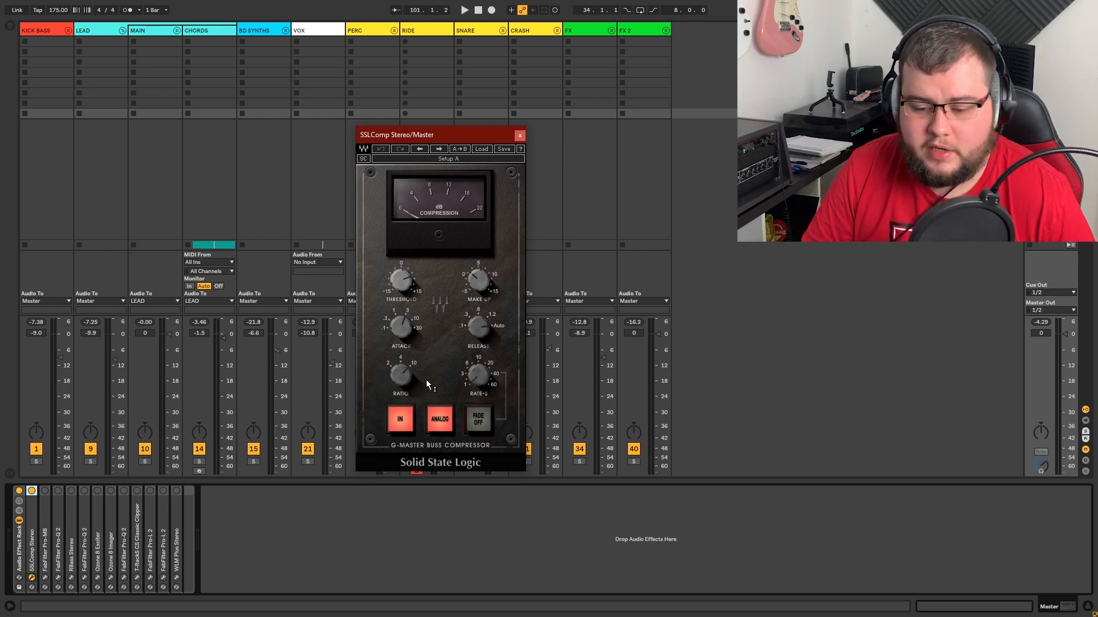
mouse_move(427, 380)
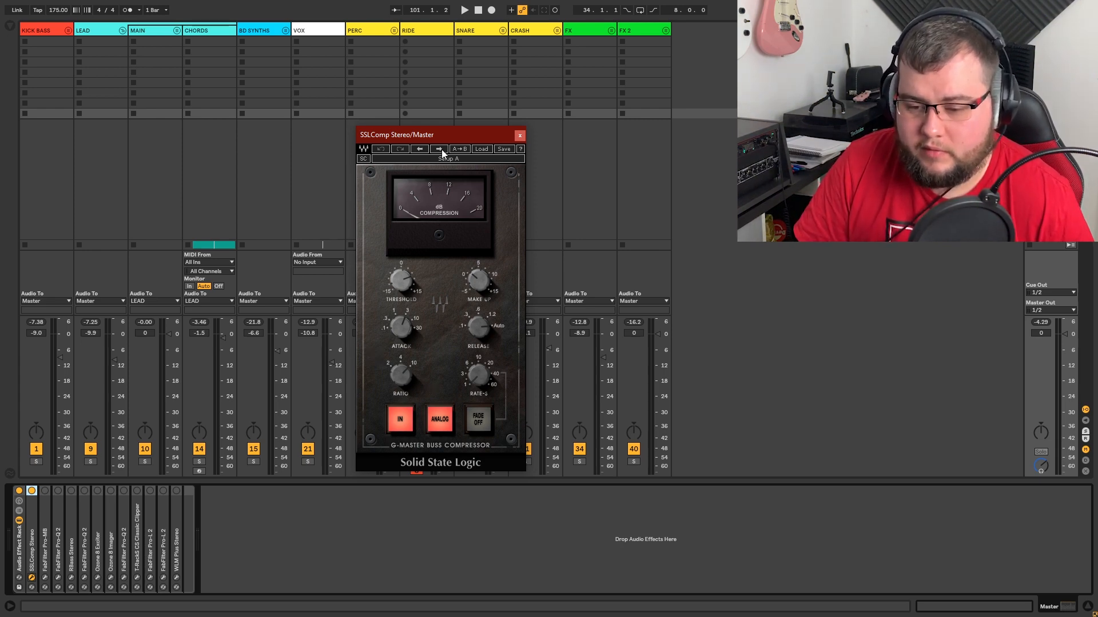
key(space)
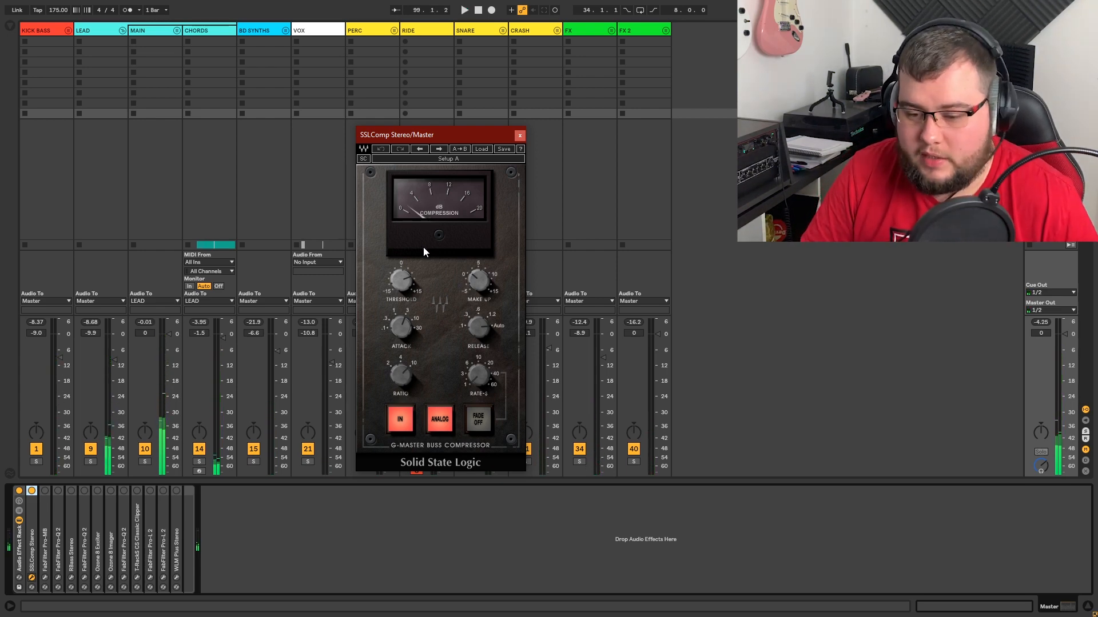
Step: Turn on FabFilter Pro-MB in the master chain, open it and look through its preset categories
click(47, 526)
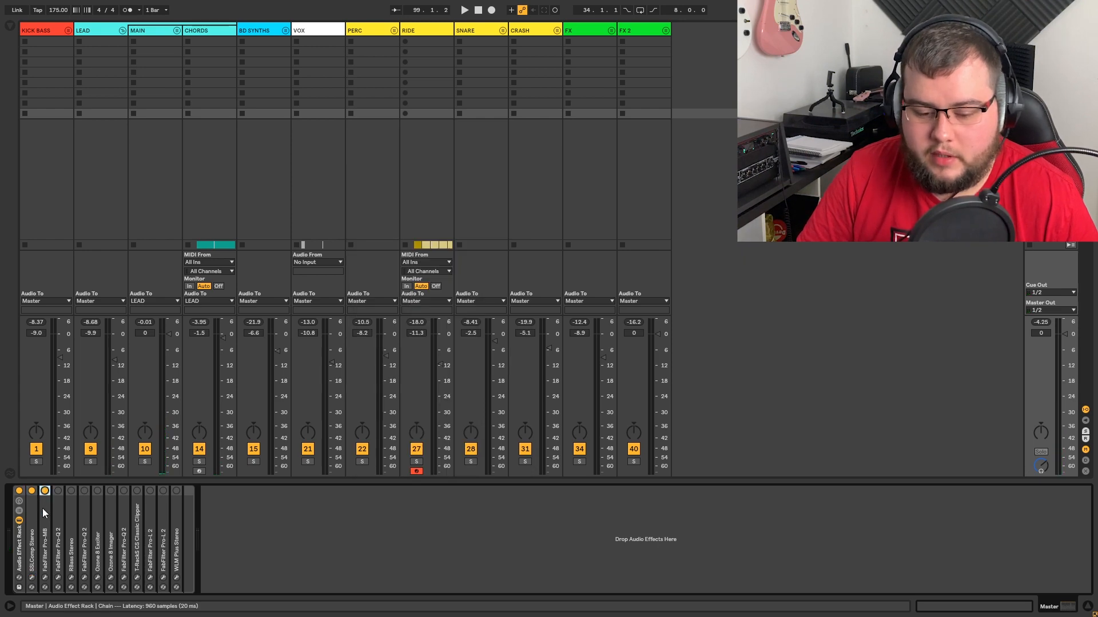
click(45, 578)
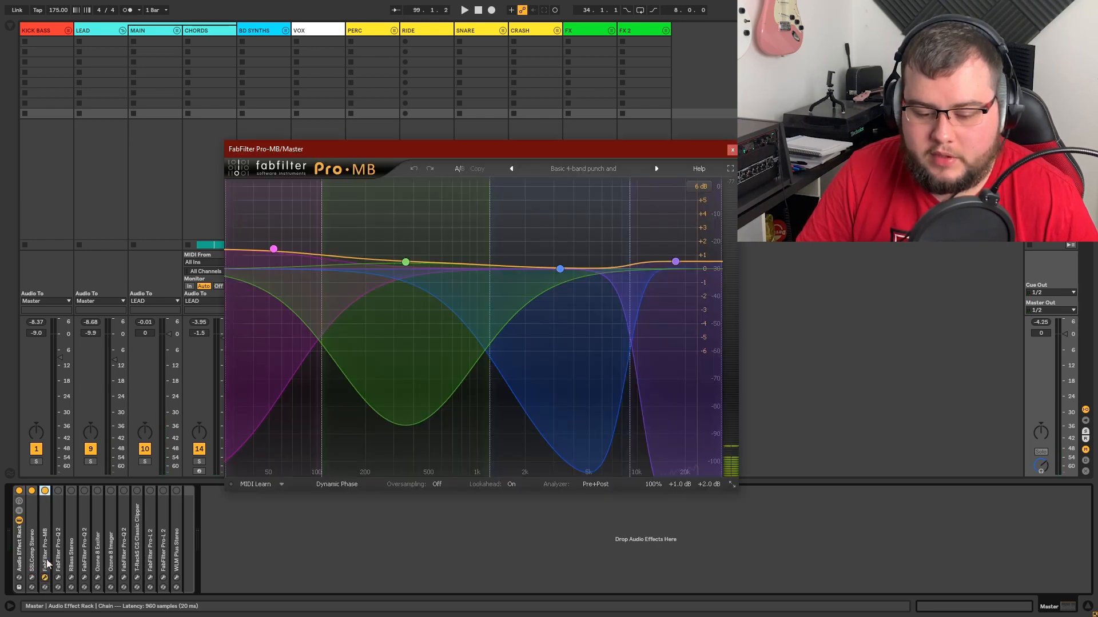
drag(554, 144, 554, 129)
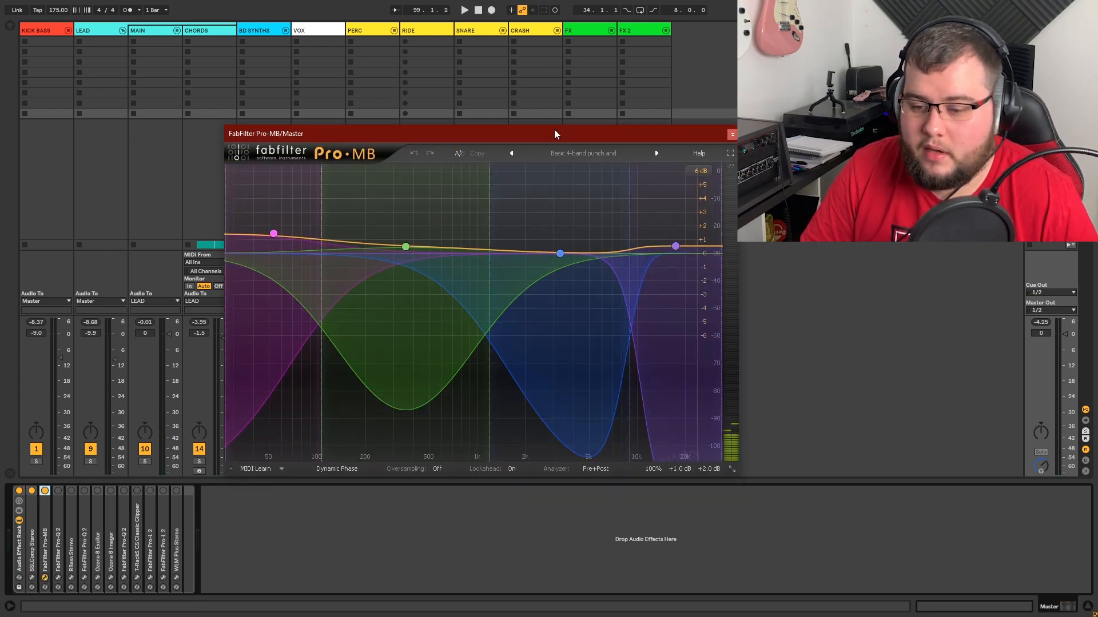
click(571, 153)
mouse_move(583, 242)
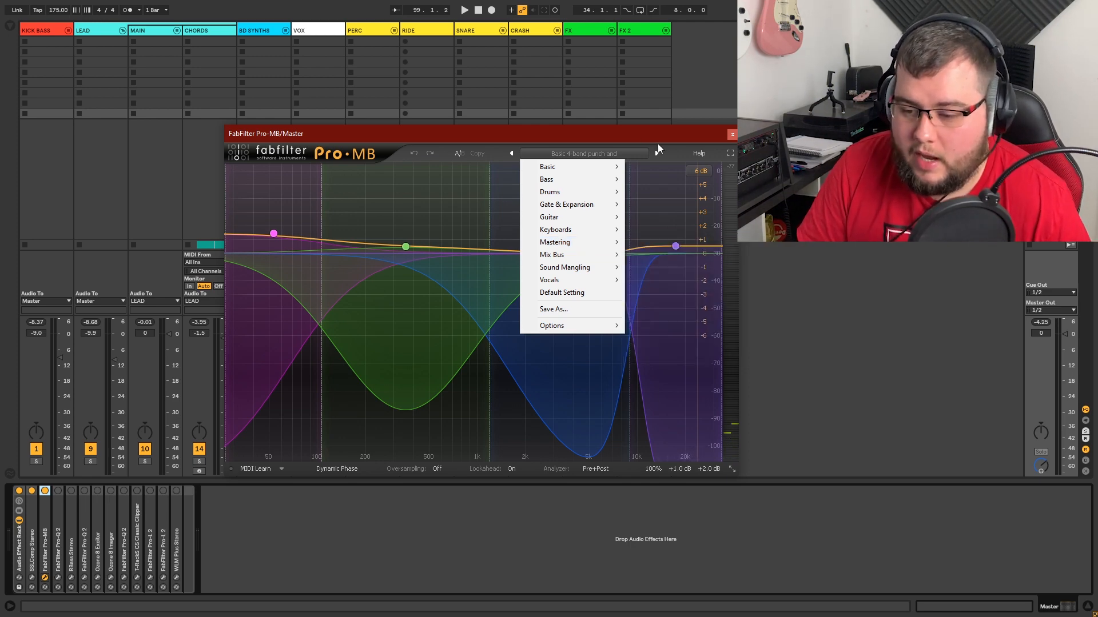
click(665, 138)
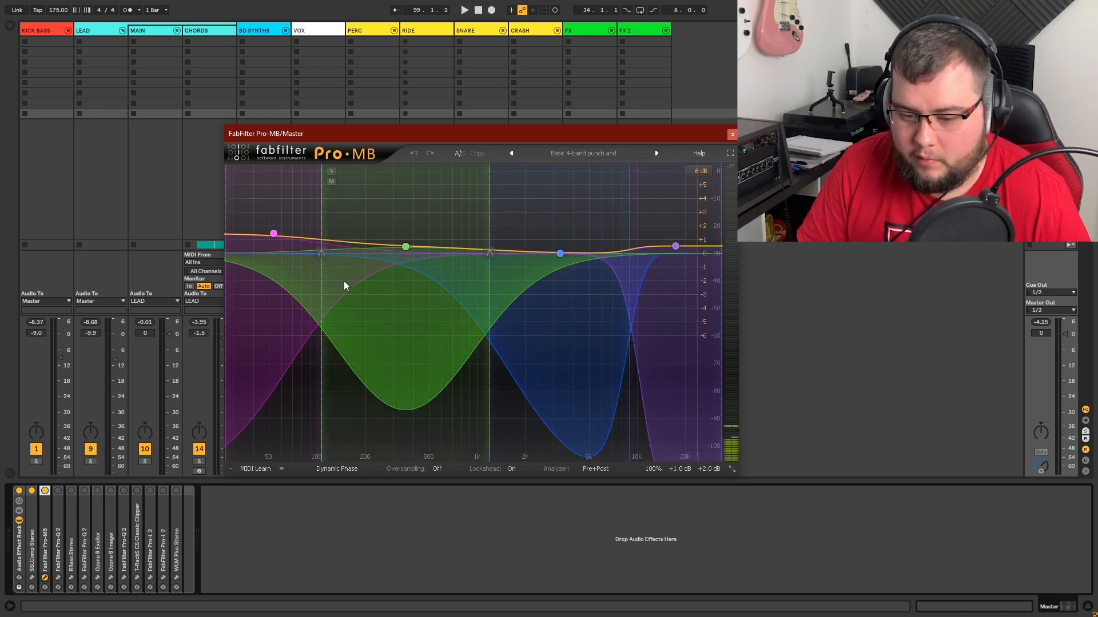
Step: Inspect the Band 1 threshold and the highest band in Pro-MB, and close the plugin window
mouse_move(275, 235)
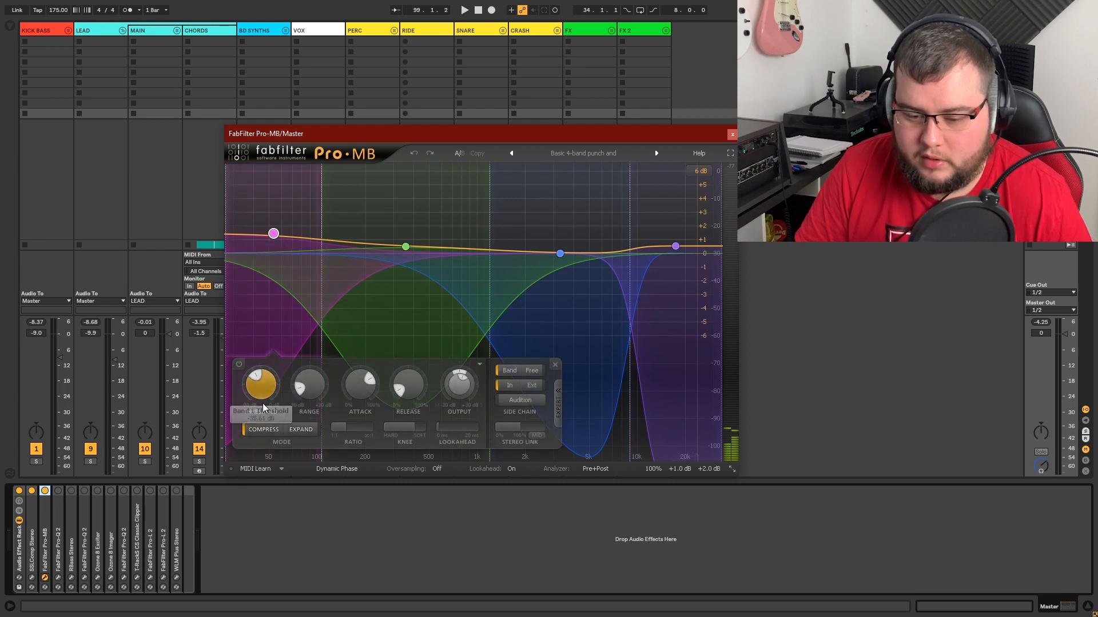
mouse_move(260, 387)
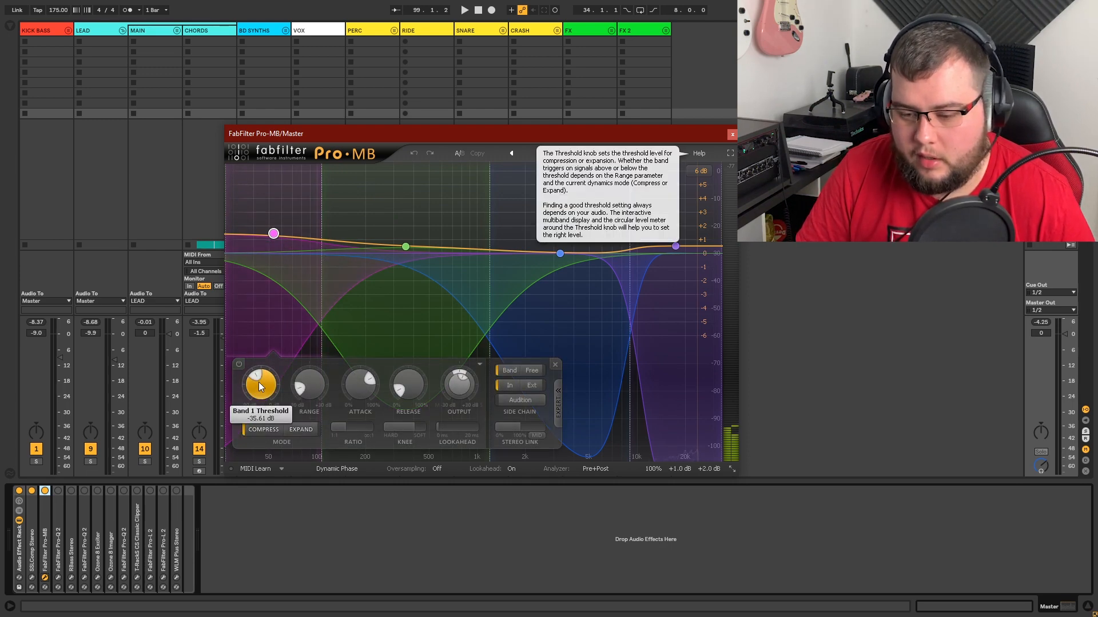
mouse_move(677, 246)
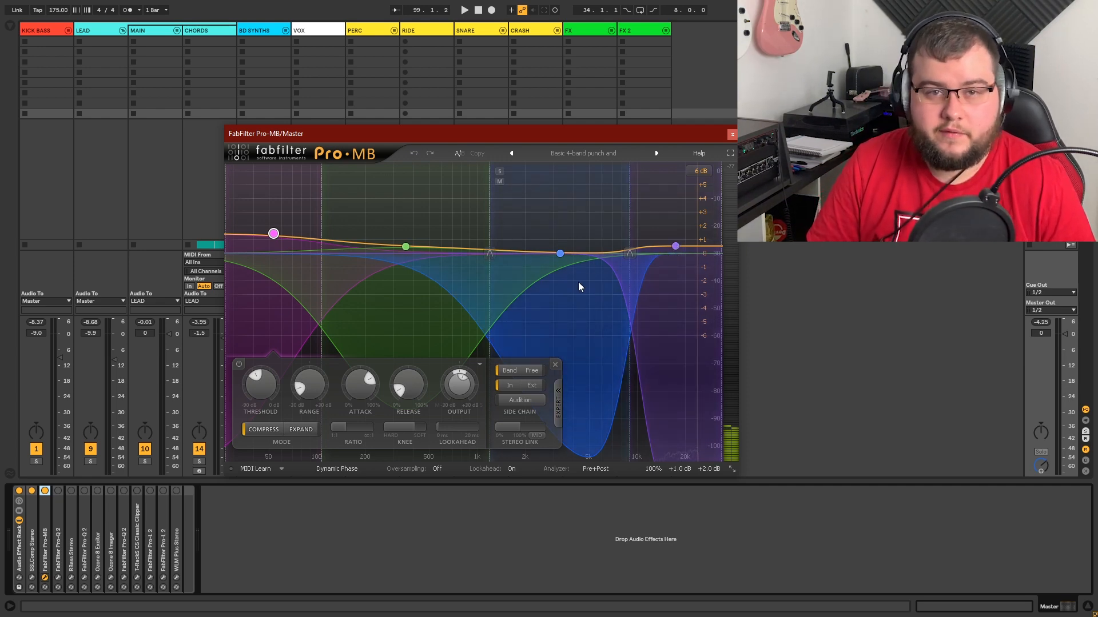
click(732, 135)
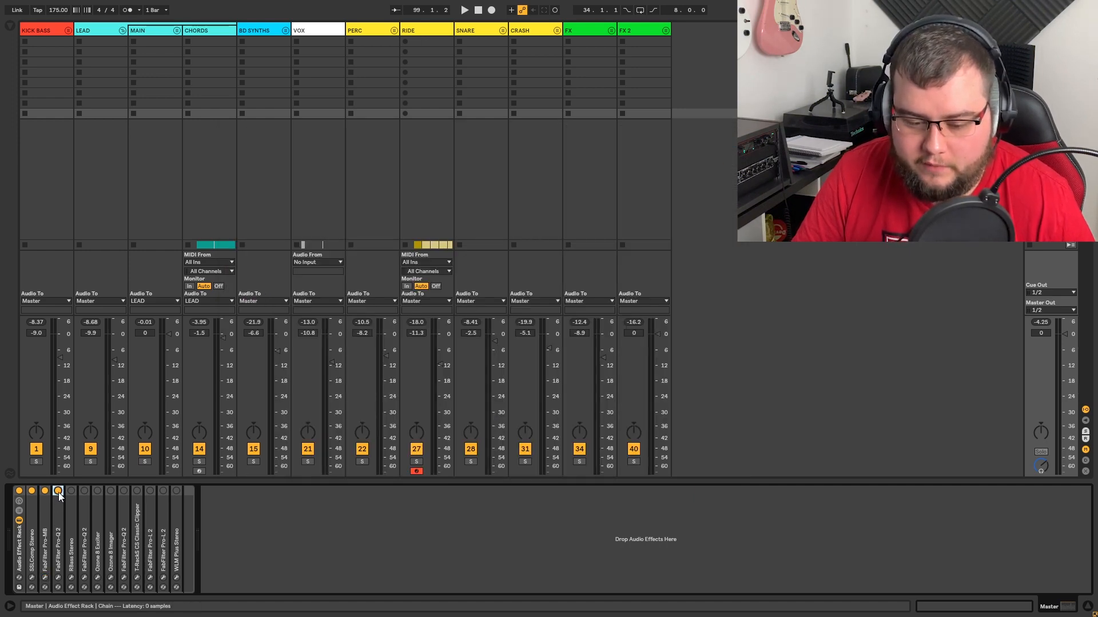
Step: Open the first FabFilter Pro-Q 2 and audition its 252 Hz low-cut band in solo and in context during playback
click(58, 579)
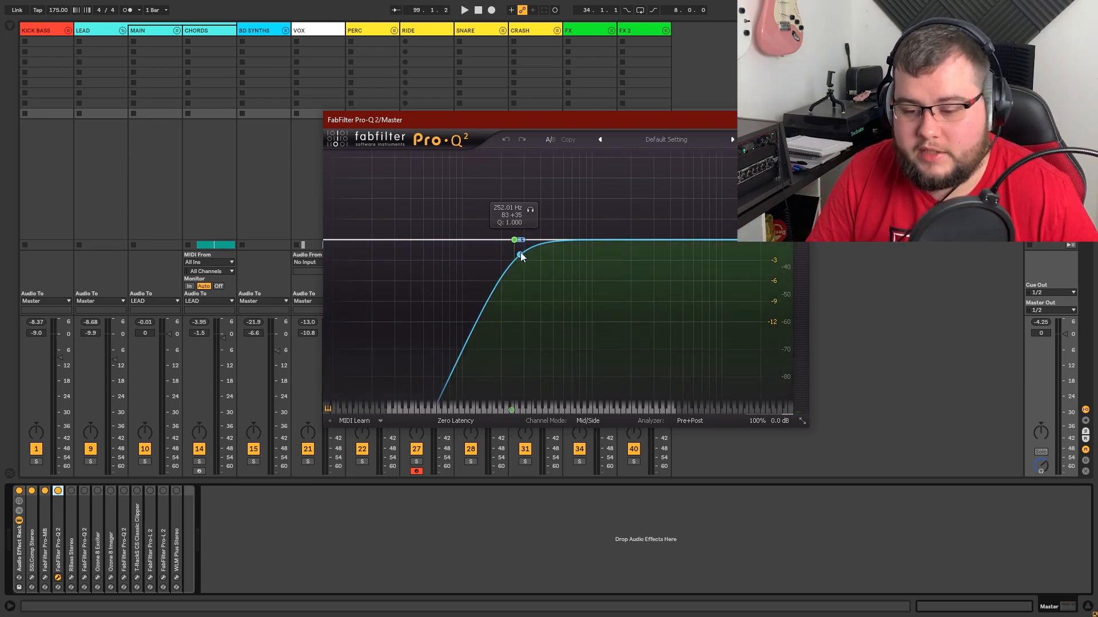
key(space)
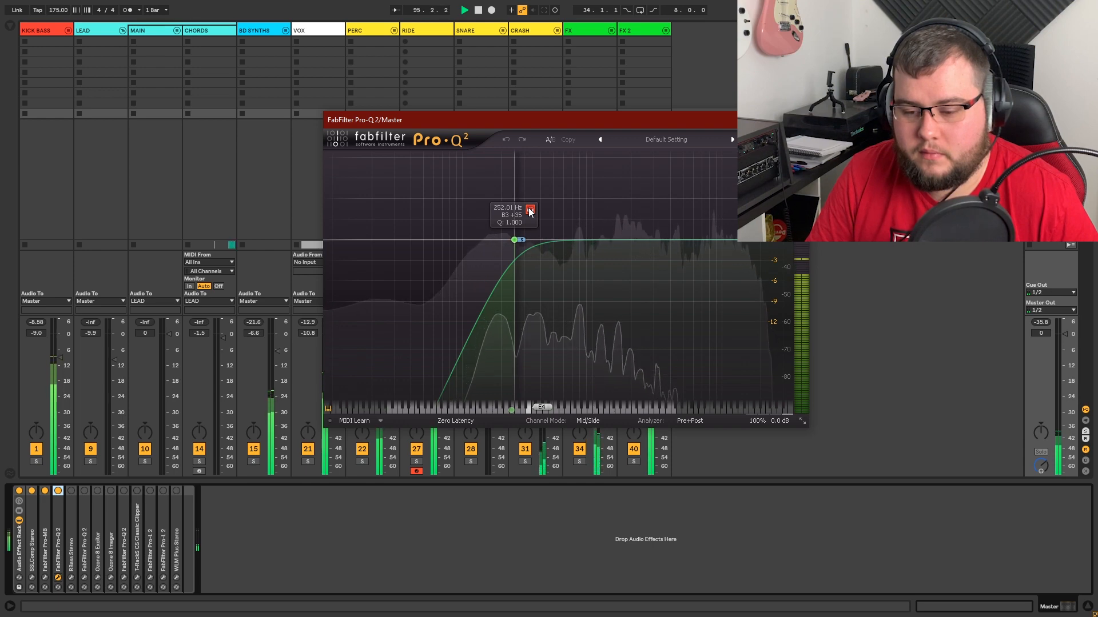
click(530, 210)
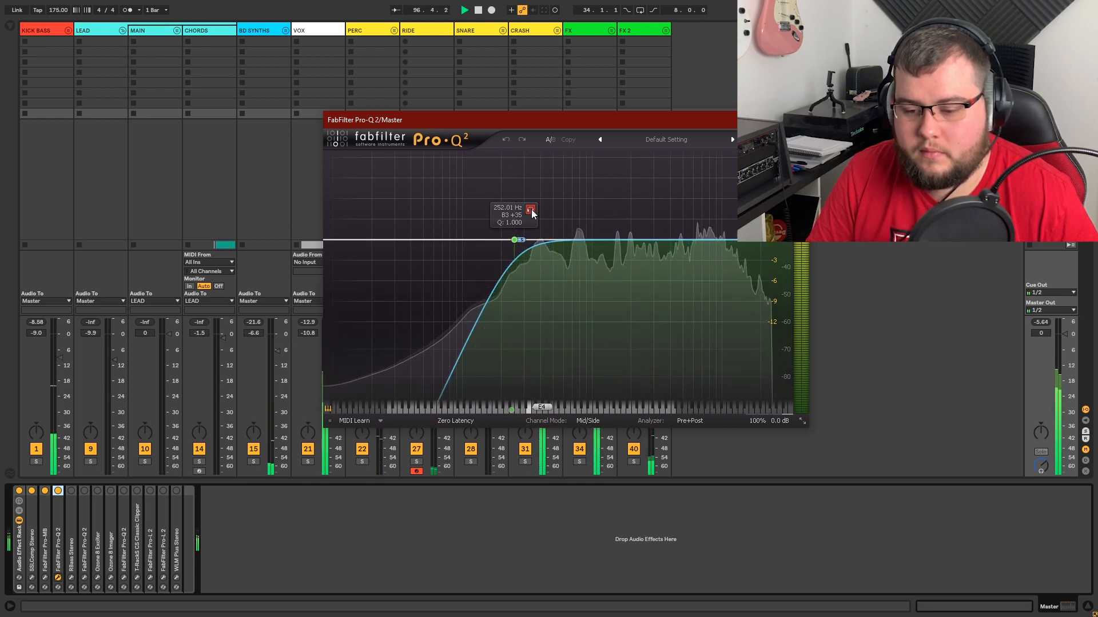
click(531, 210)
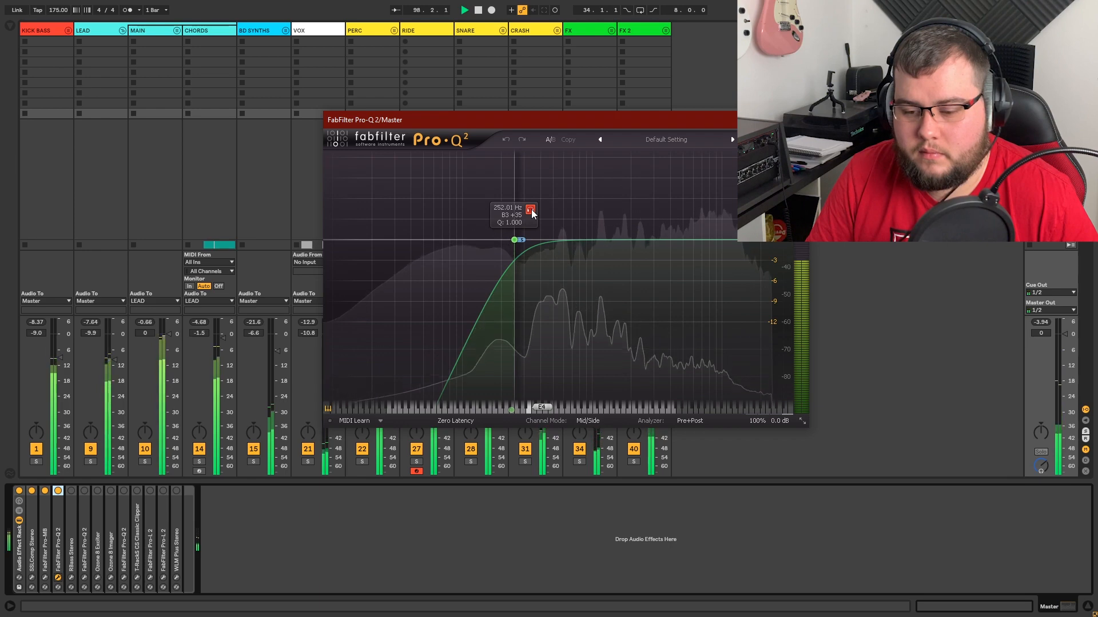
click(530, 210)
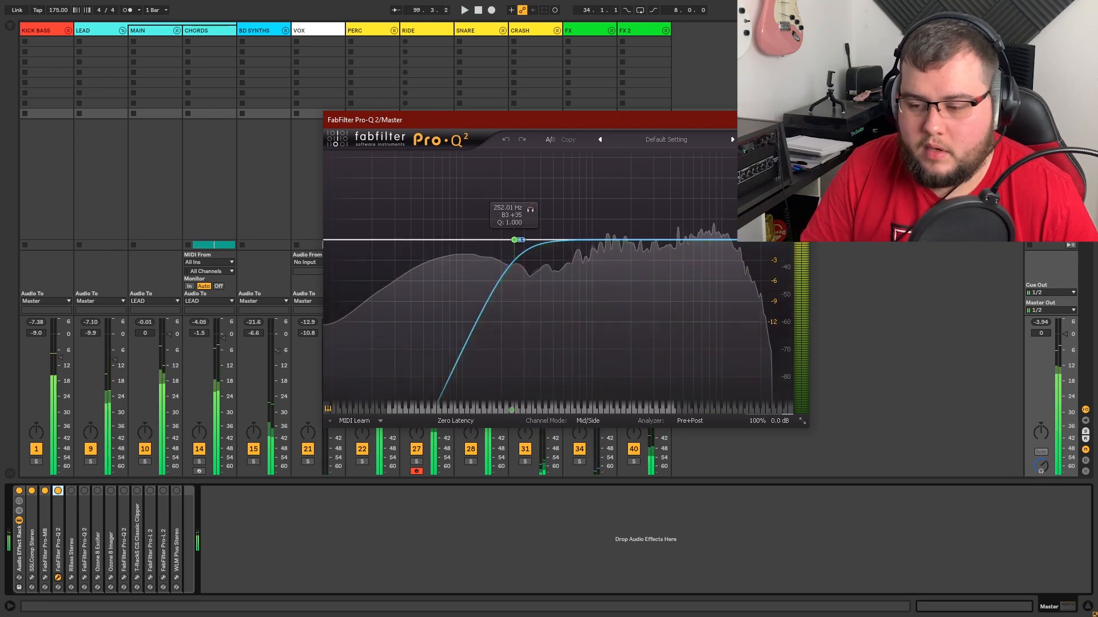
click(798, 120)
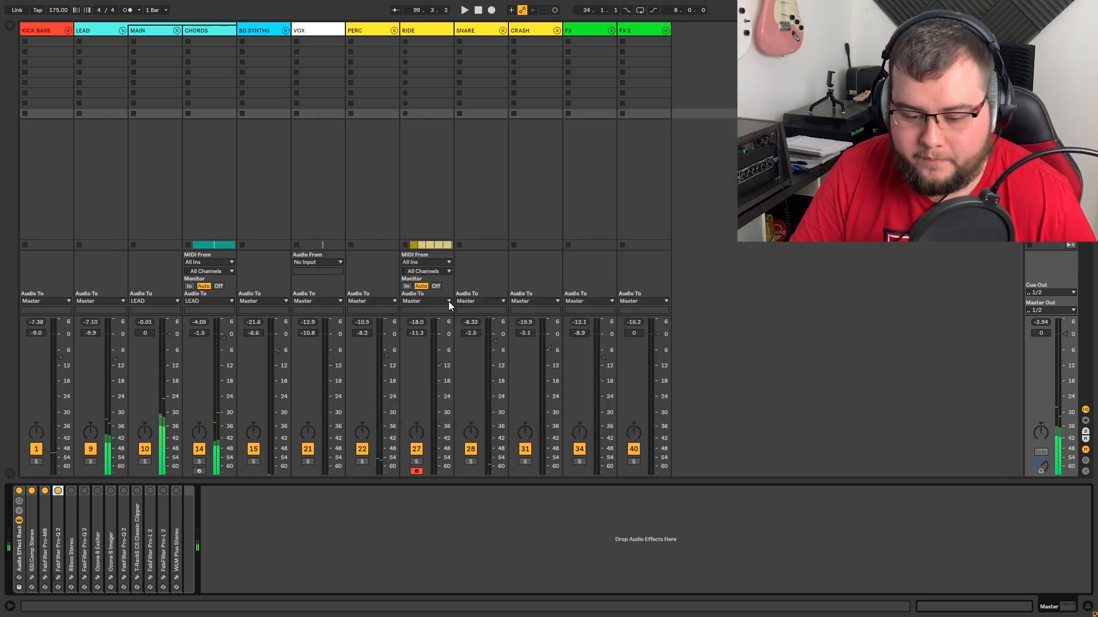
Step: Open the RBass Stereo plugin on the master and leave the device switched off
click(70, 577)
click(71, 491)
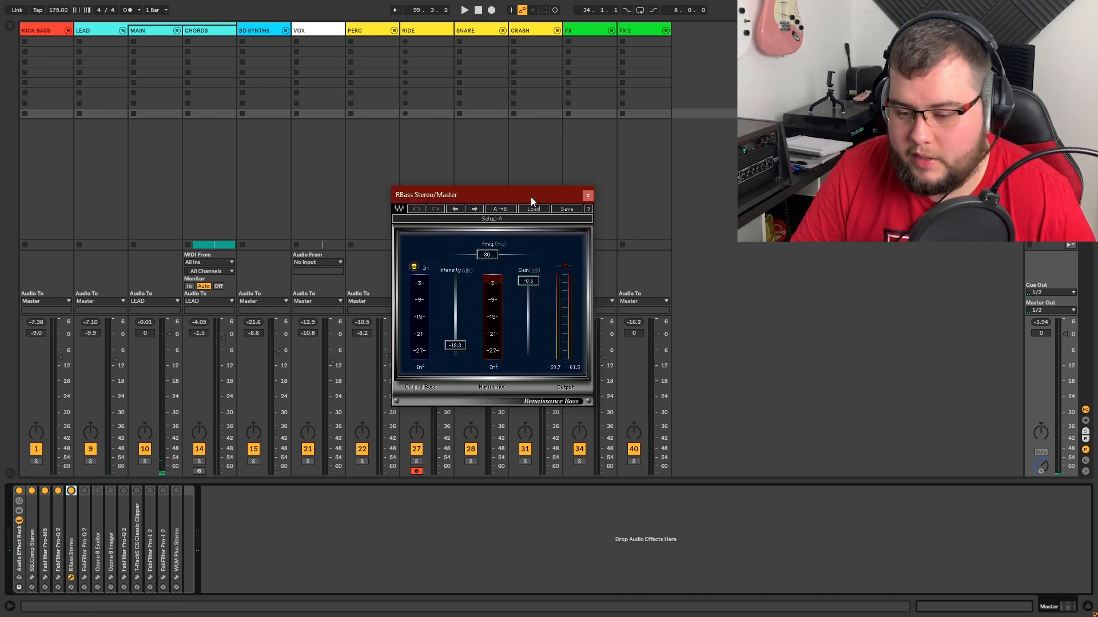
click(70, 491)
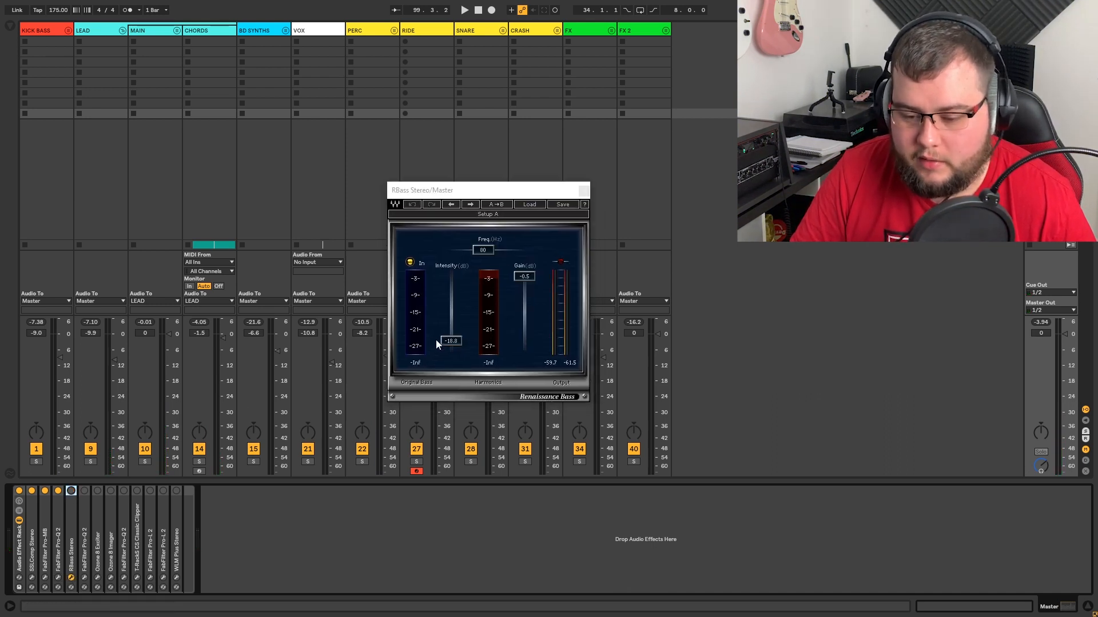
drag(491, 192, 494, 201)
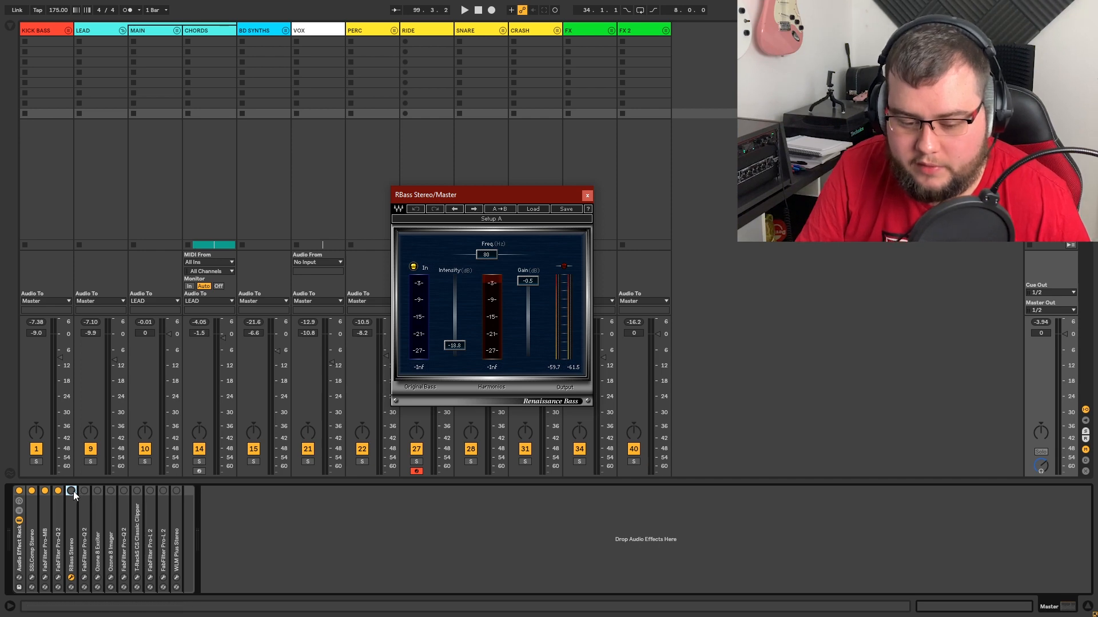
Step: Play the track, switch RBass Stereo on during playback to compare the sound, and close its window
key(space)
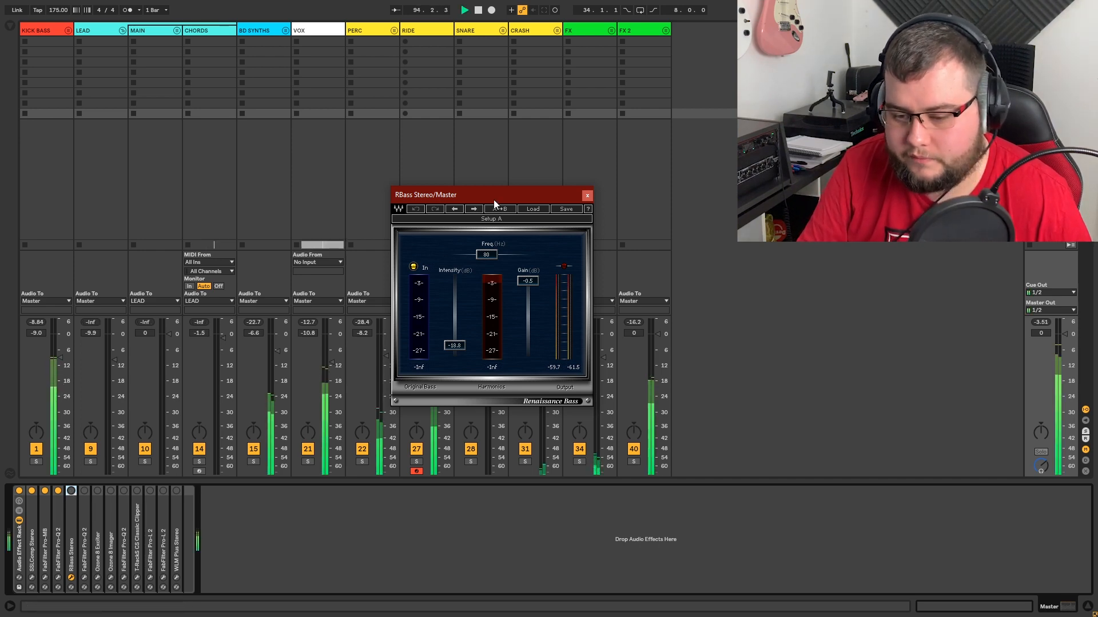
drag(494, 201, 489, 194)
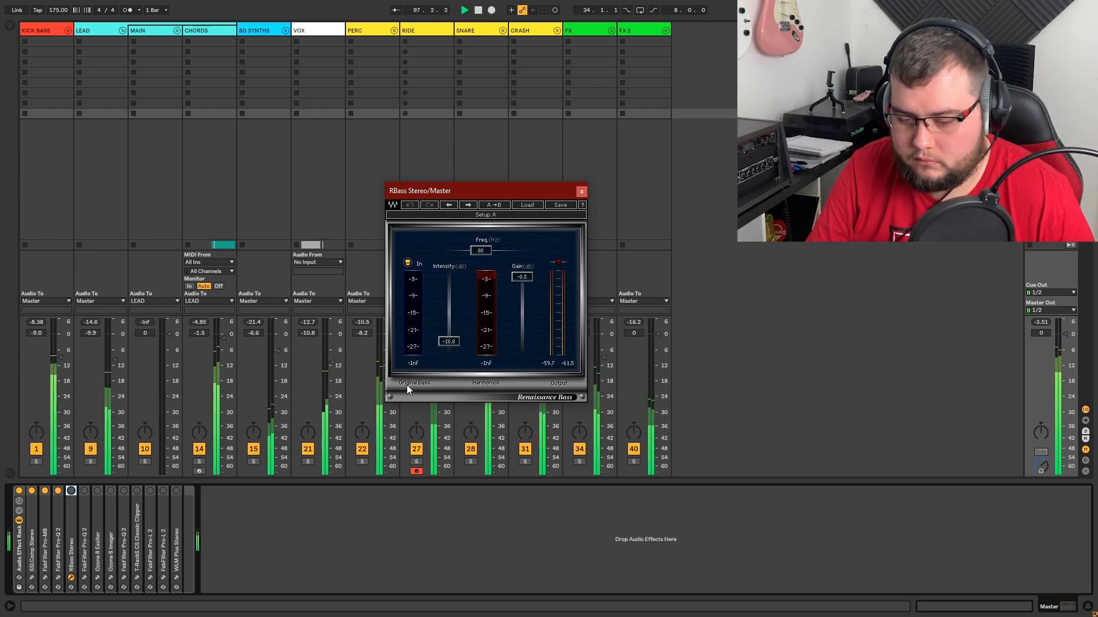
click(71, 491)
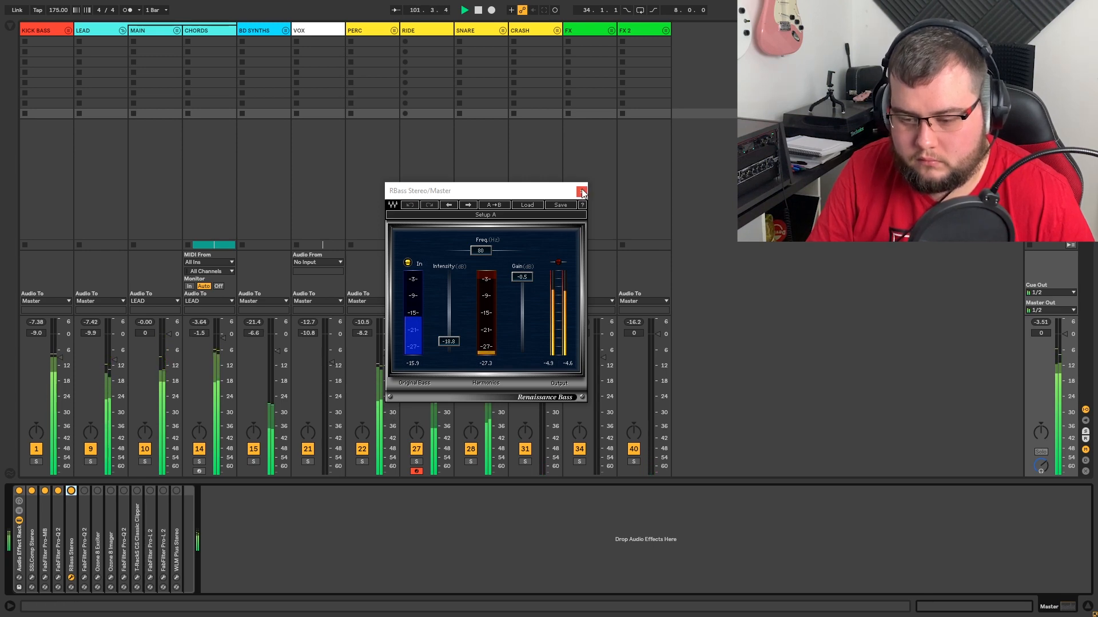
click(581, 192)
key(space)
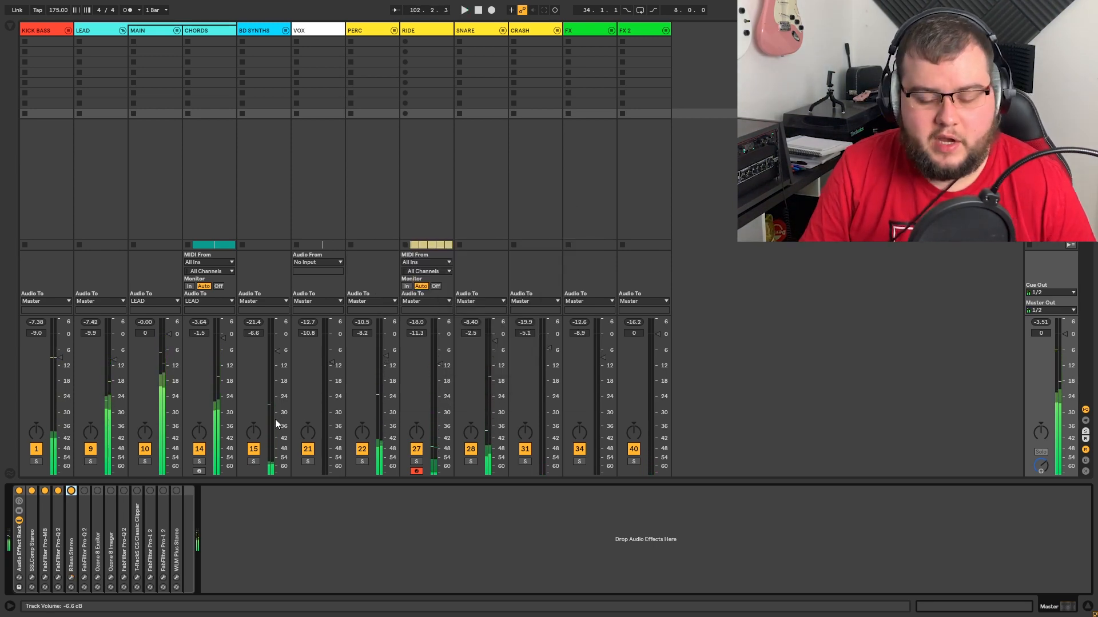
Step: Turn on the second FabFilter Pro-Q 2 in the master chain and open its EQ curve
click(84, 490)
click(84, 578)
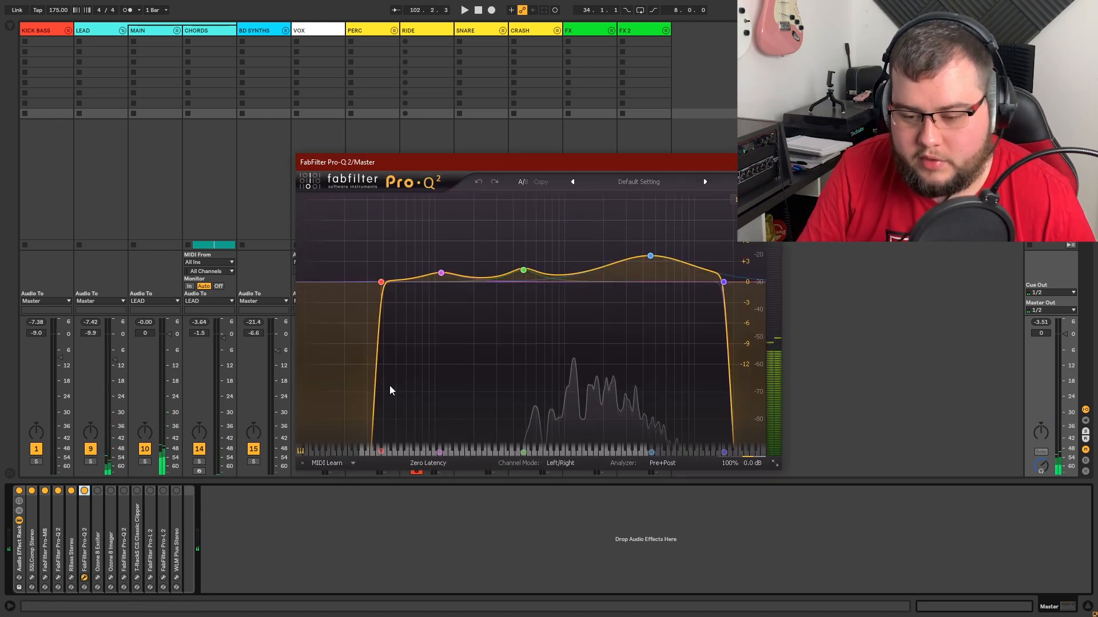
drag(587, 156, 566, 166)
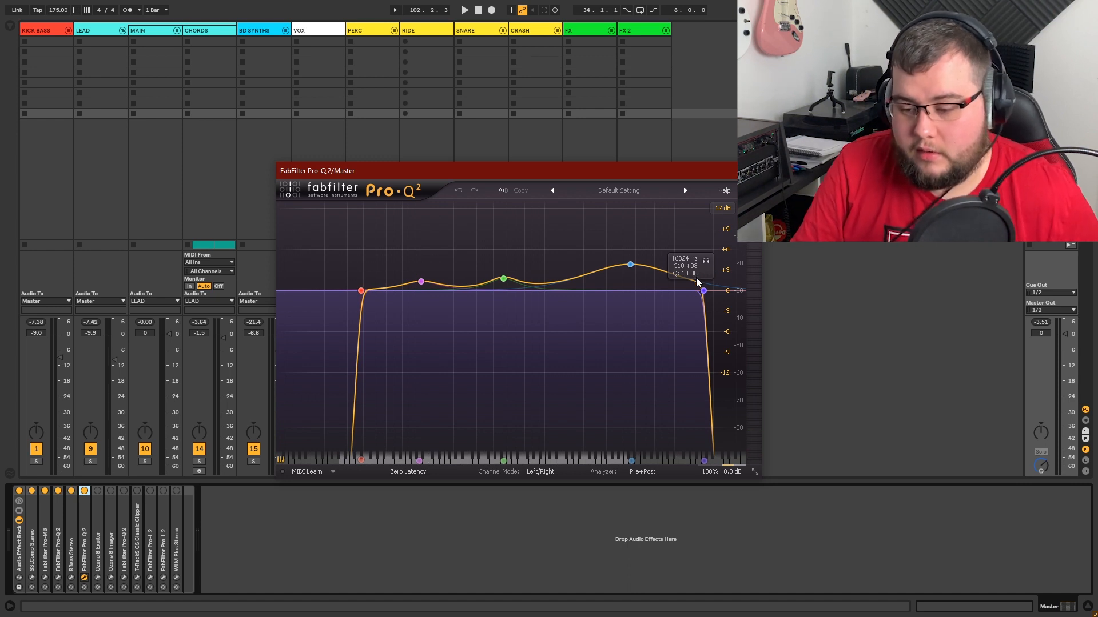
Step: Audition the 16824 Hz high-cut band of the Pro-Q 2 in solo during playback
click(706, 262)
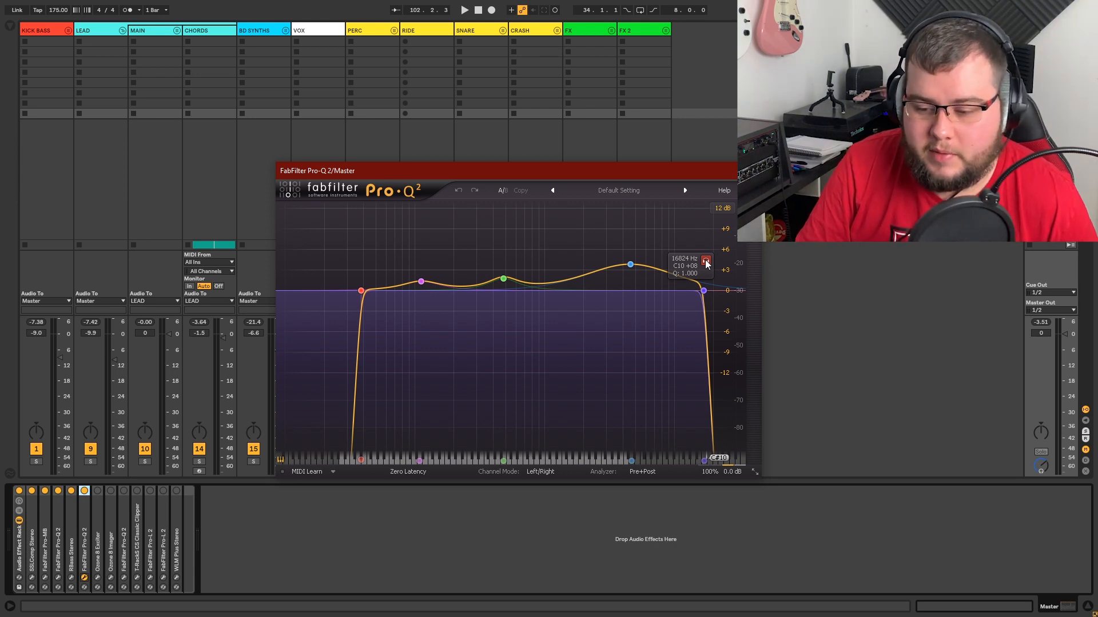
key(space)
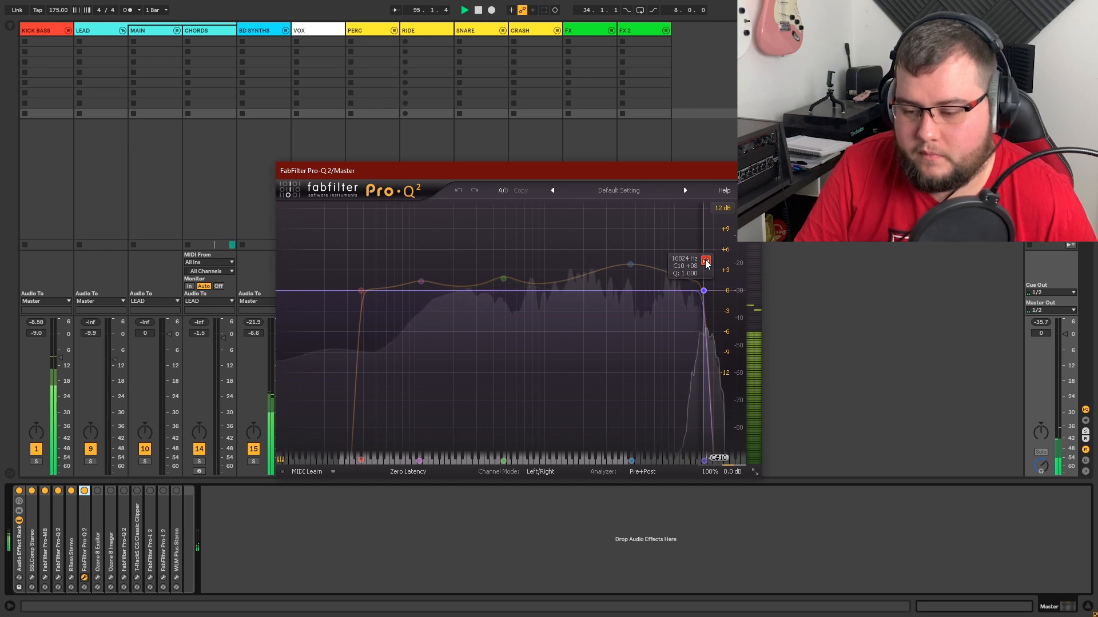
click(707, 262)
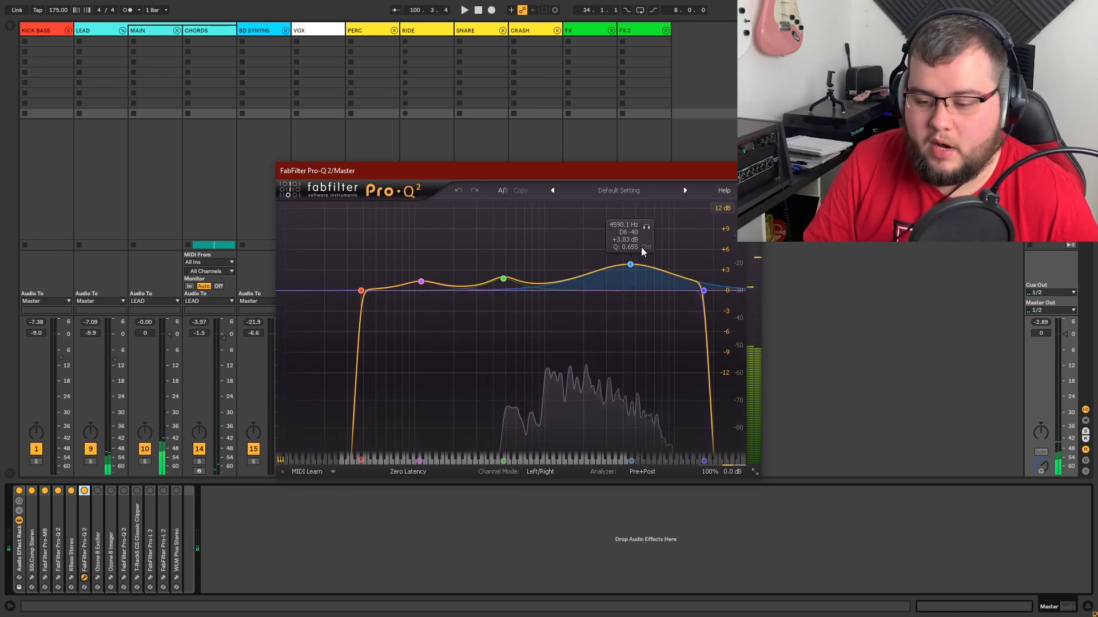
Step: Audition the 482.47 Hz bell band of the Pro-Q 2 during a short playback and select the bell band below it
double_click(515, 279)
click(503, 279)
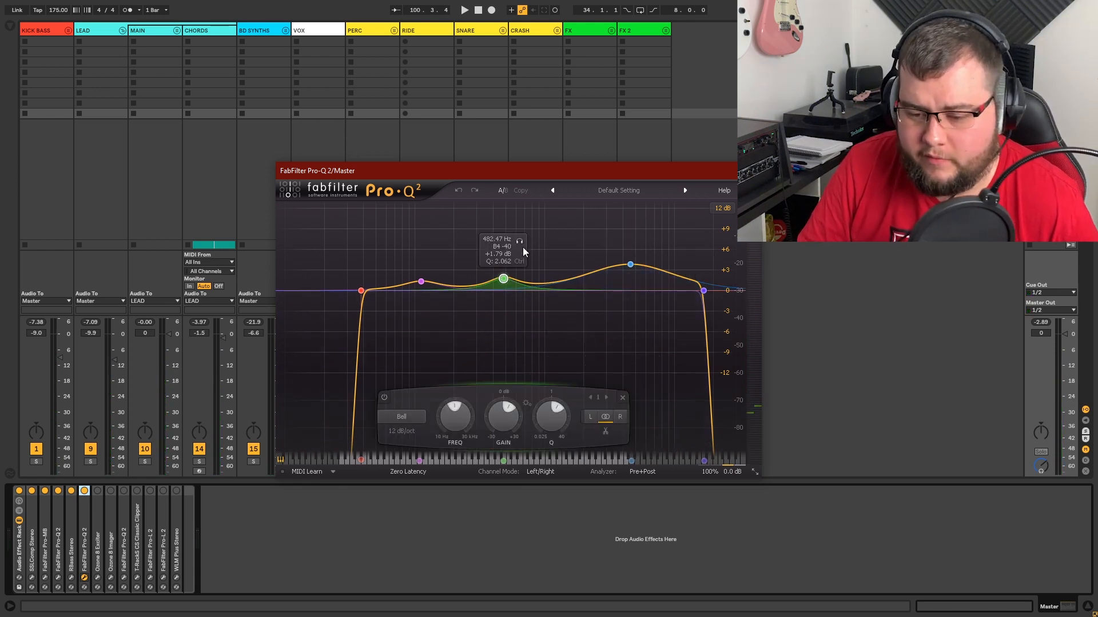
key(space)
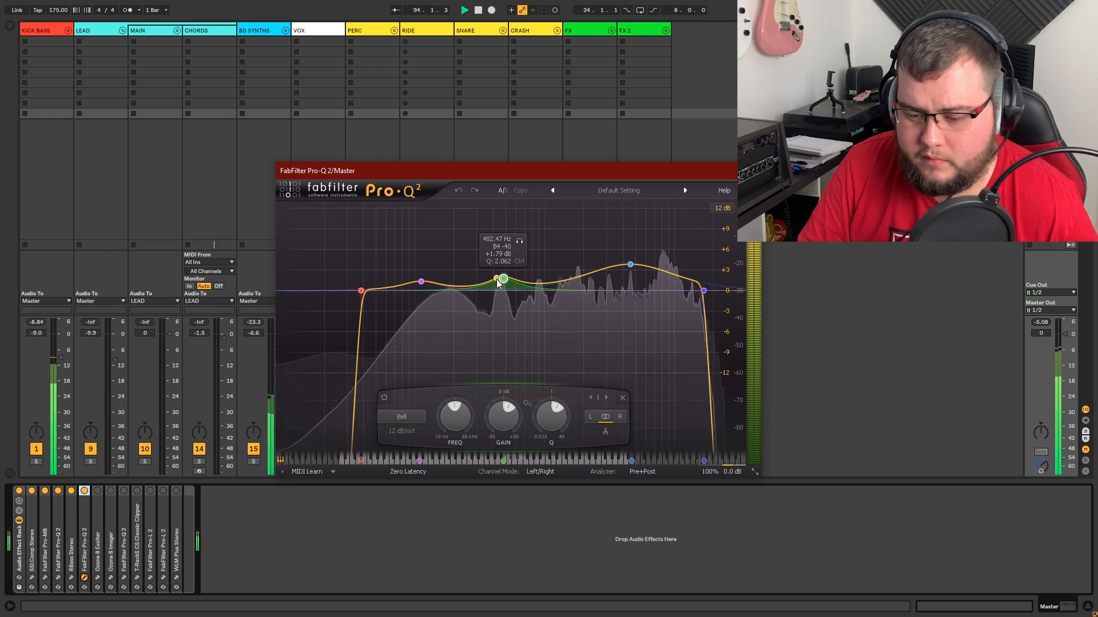
key(space)
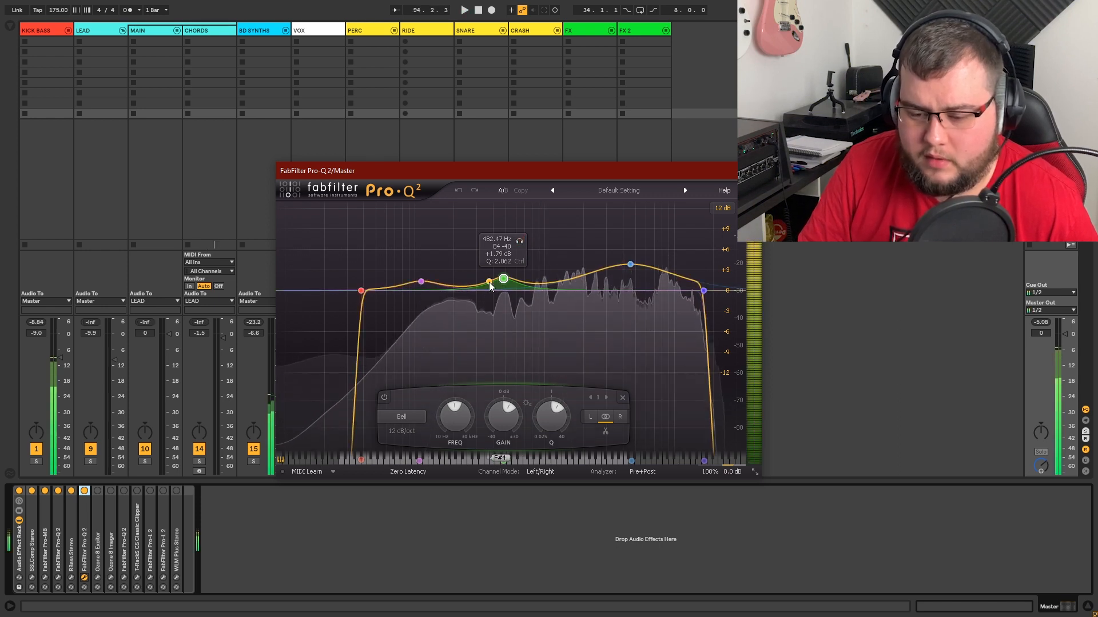
click(422, 282)
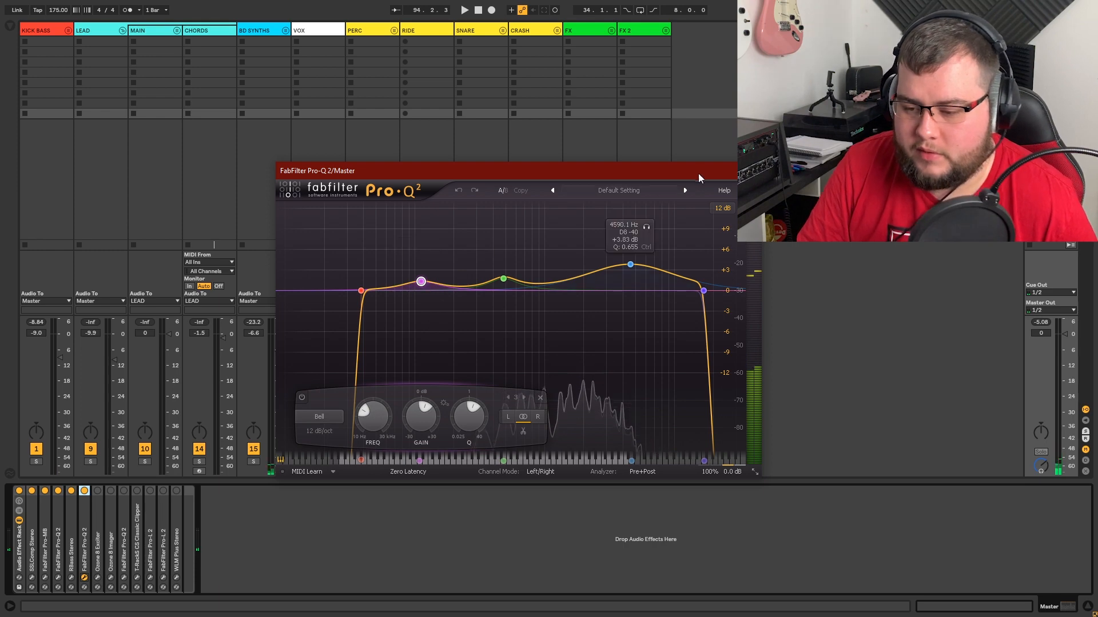
Step: Close the Pro-Q 2 window, switch on the Ozone 8 Exciter in the master chain, and open its interface
click(748, 171)
click(98, 491)
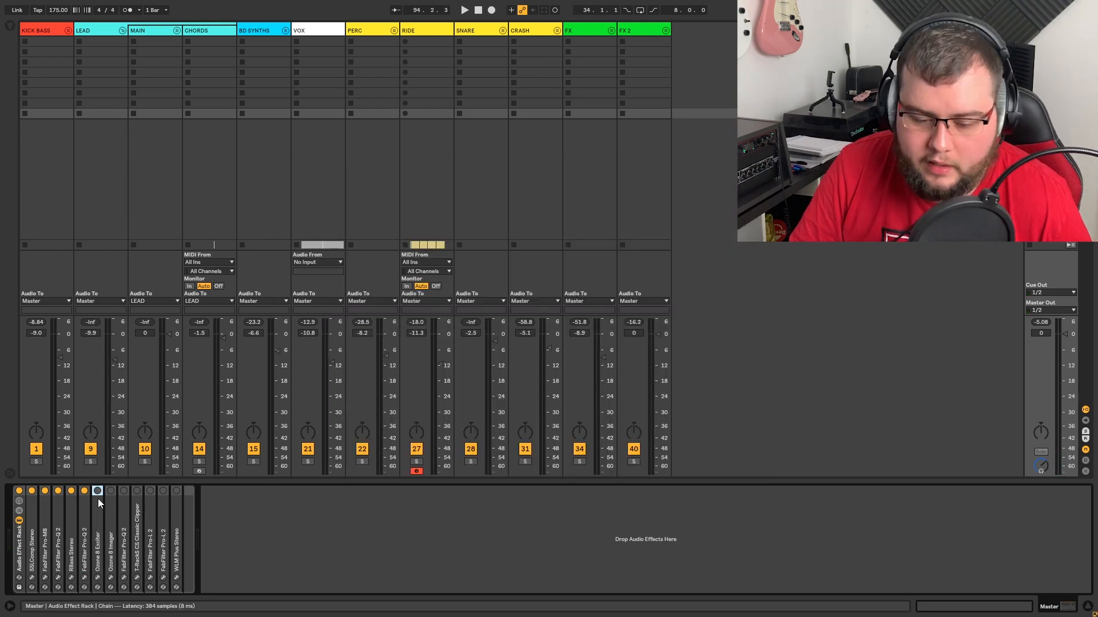
click(98, 577)
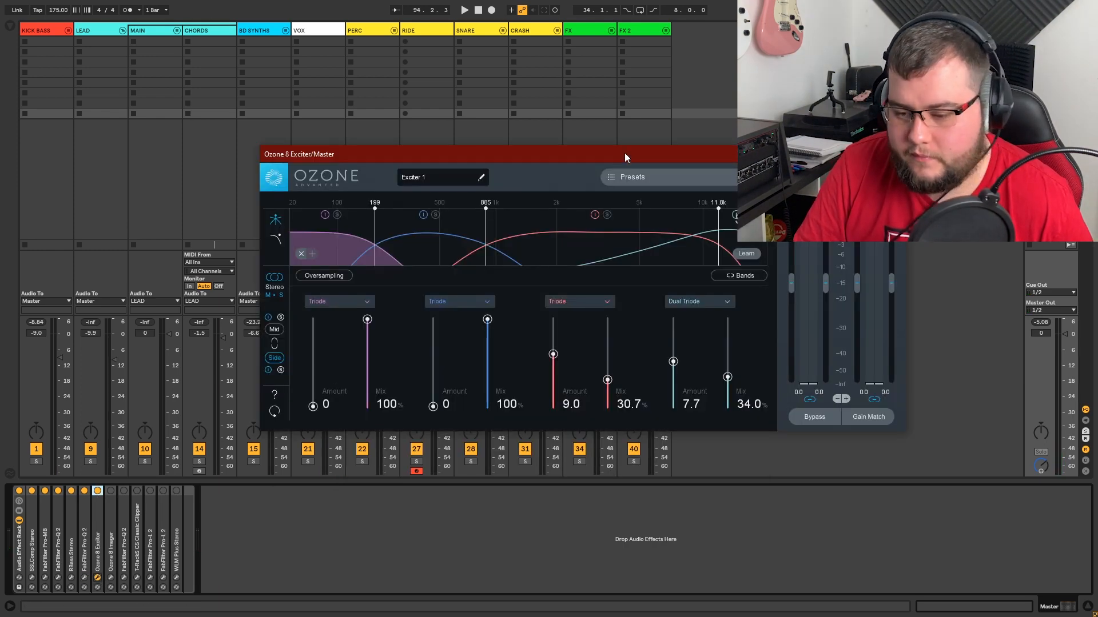
drag(625, 153, 619, 152)
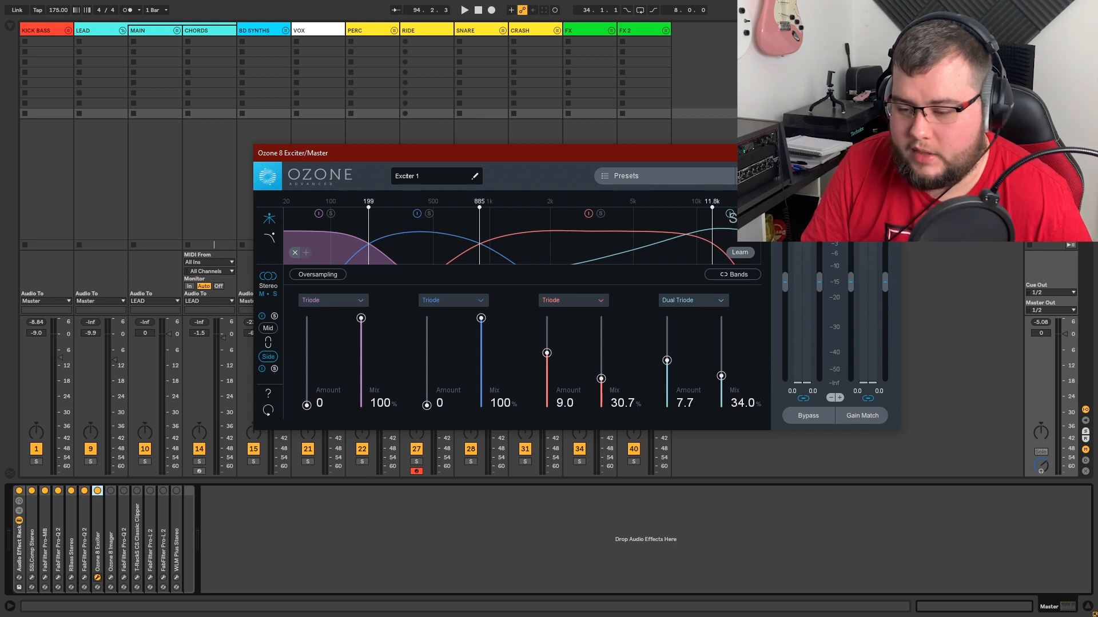
Step: Play the track and audition the Exciter's third band, from 885 Hz to 11.8 kHz, in solo before unsoloing it
key(space)
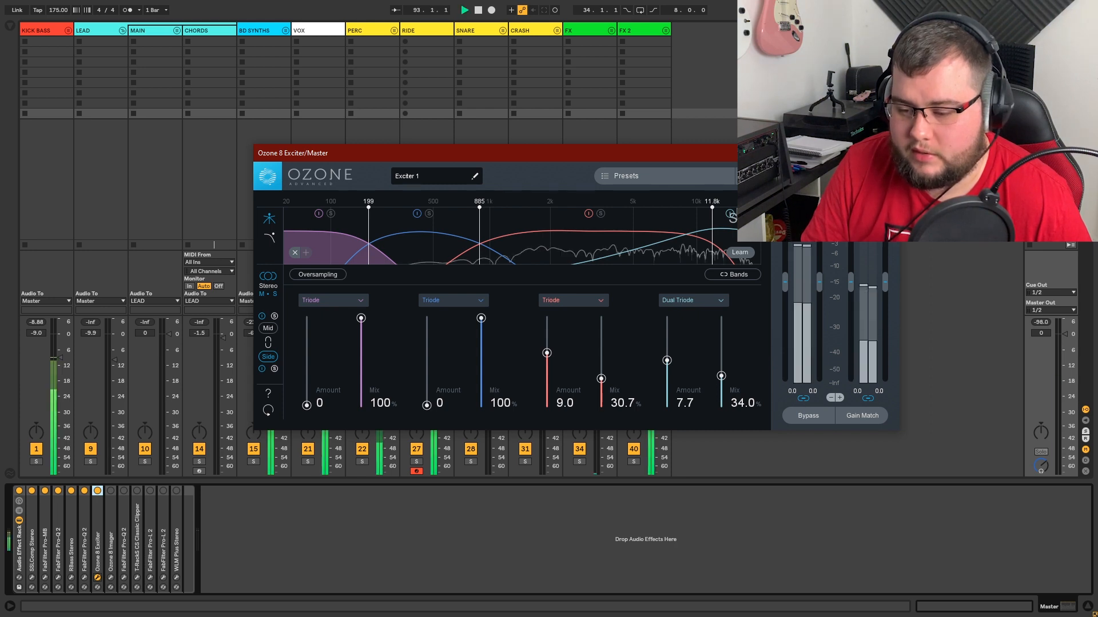
click(606, 215)
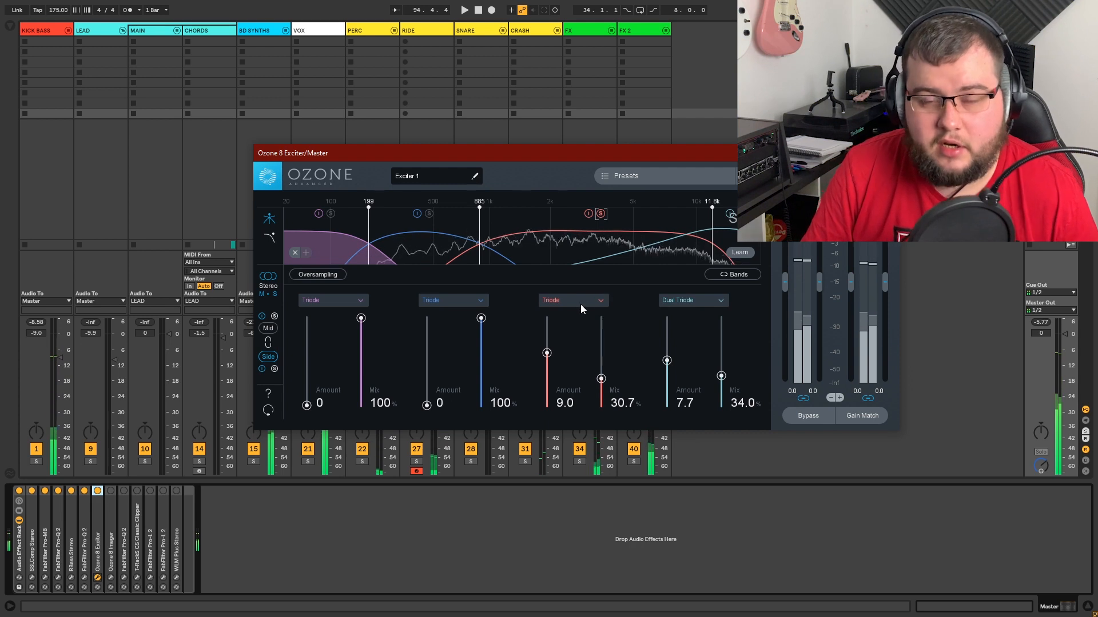
click(597, 214)
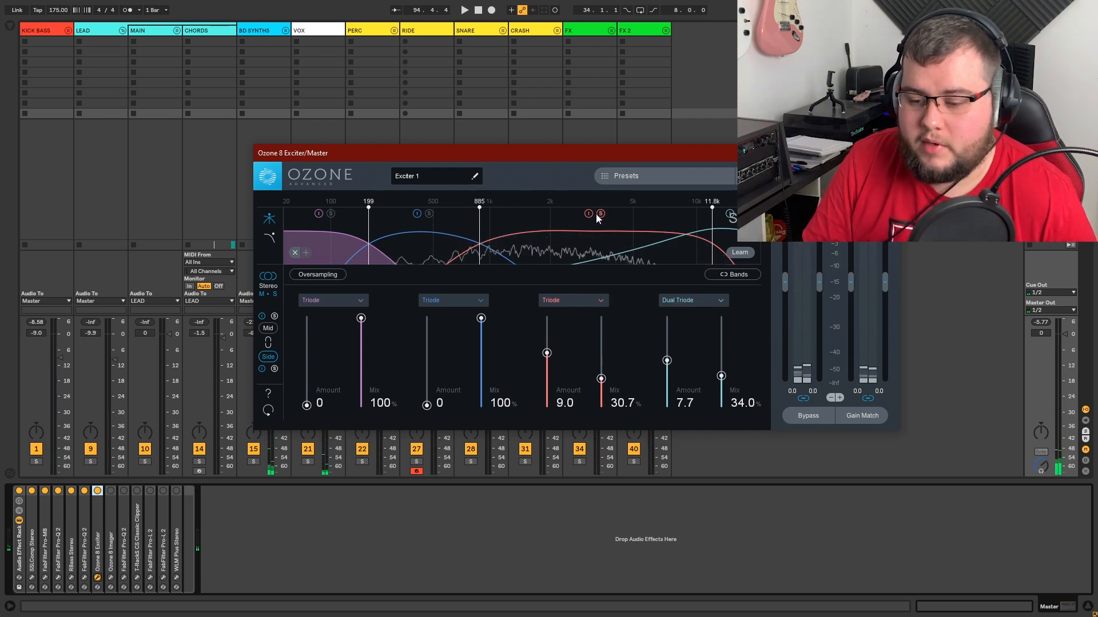
click(596, 214)
click(604, 215)
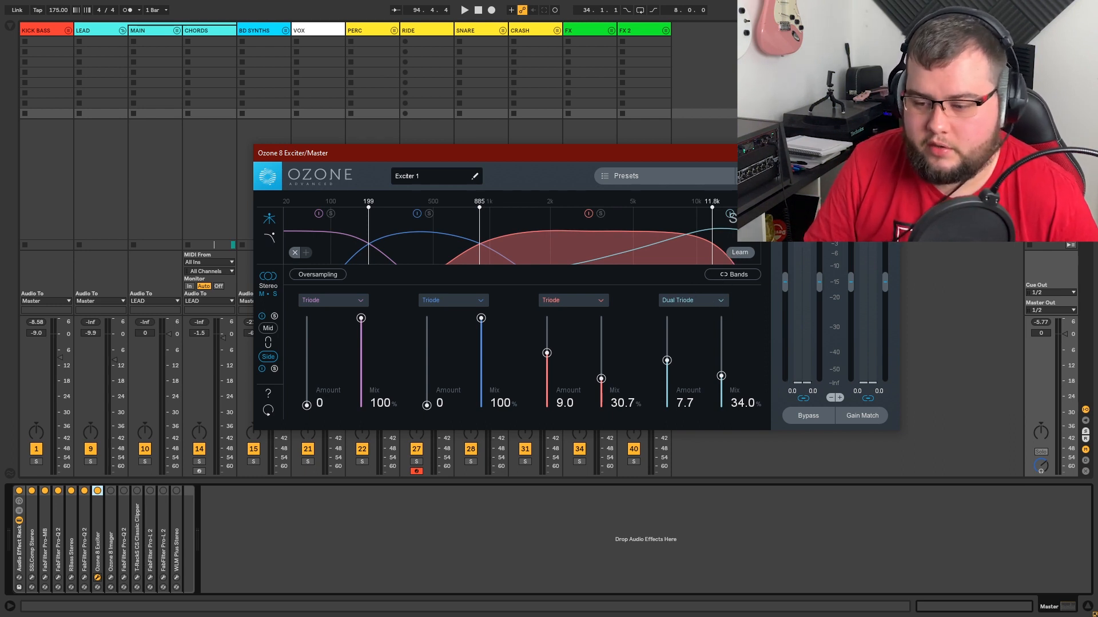
click(601, 214)
key(space)
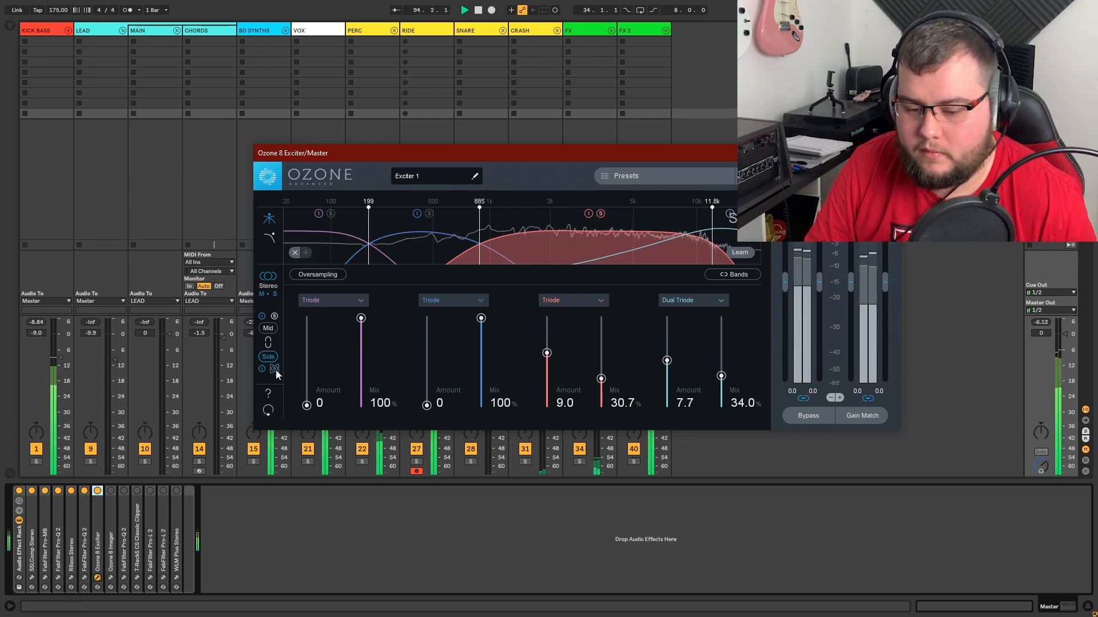
click(599, 214)
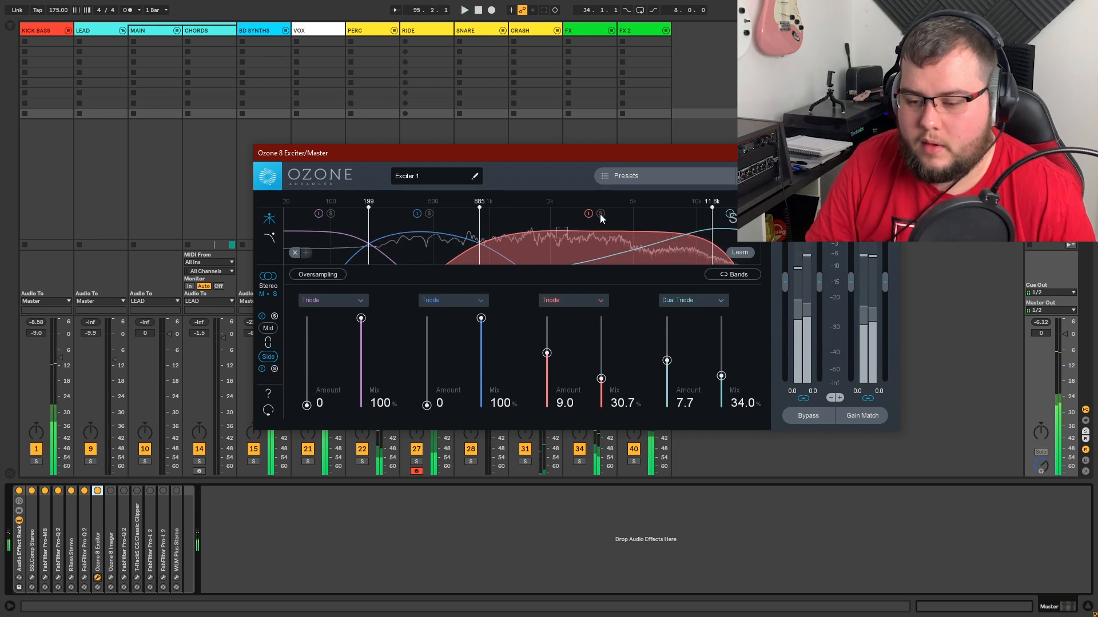
key(space)
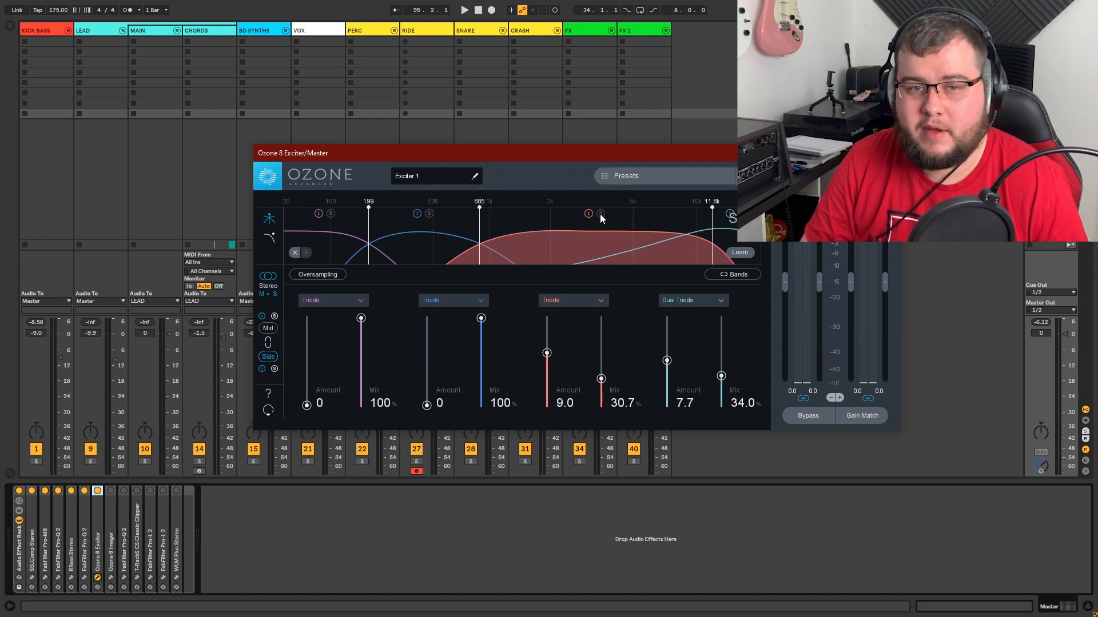
Step: Close the Exciter window, switch on the Ozone 8 Imager in the master chain, and open its interface
click(97, 578)
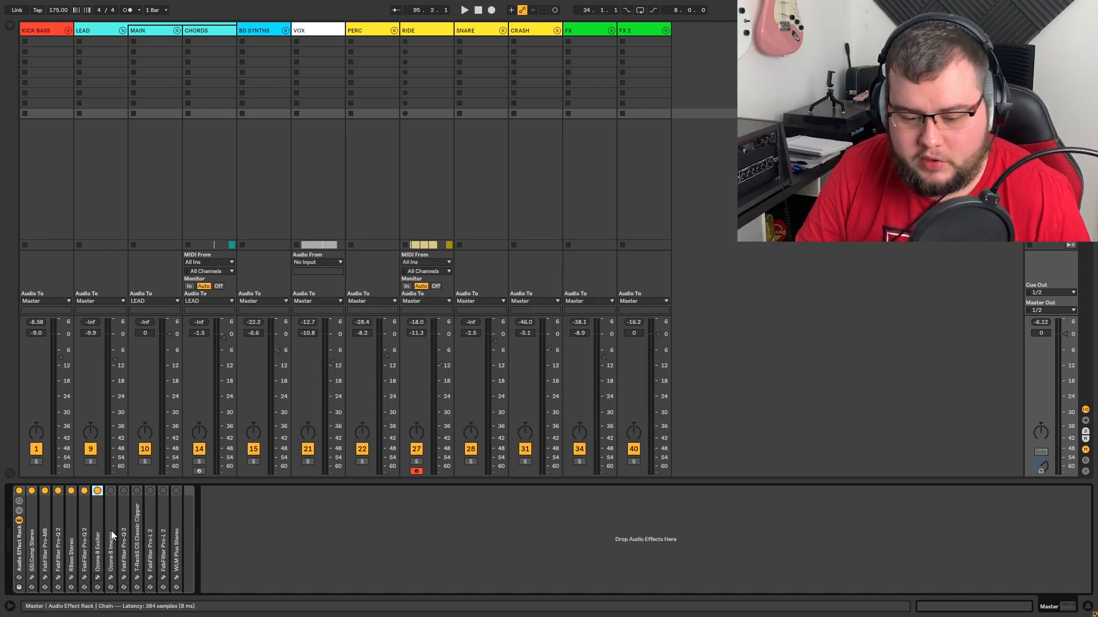
click(111, 578)
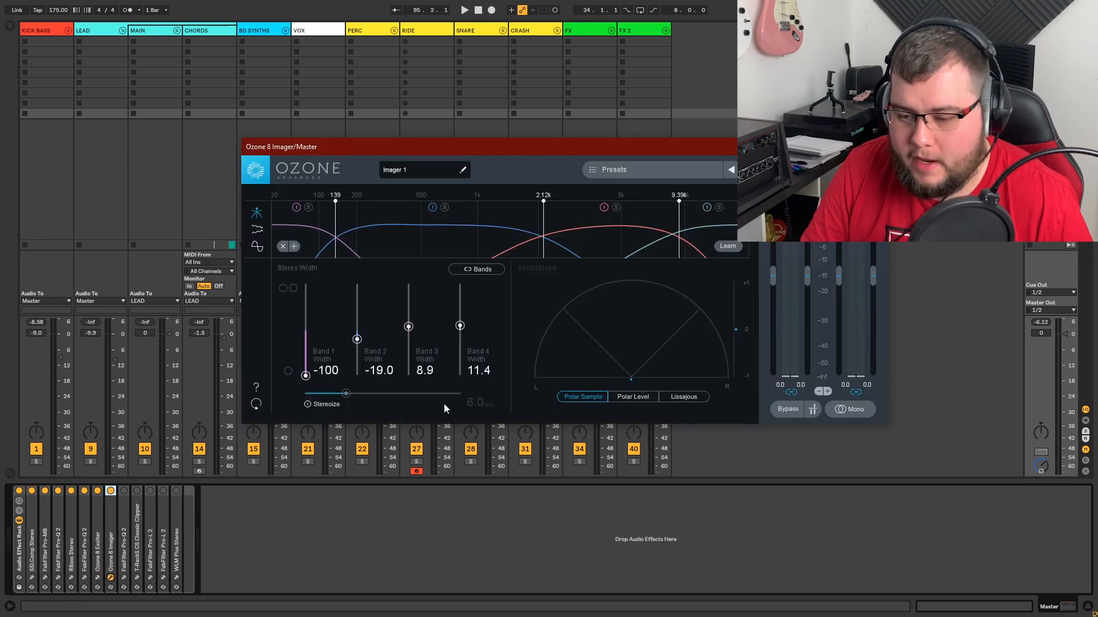
drag(605, 154, 599, 146)
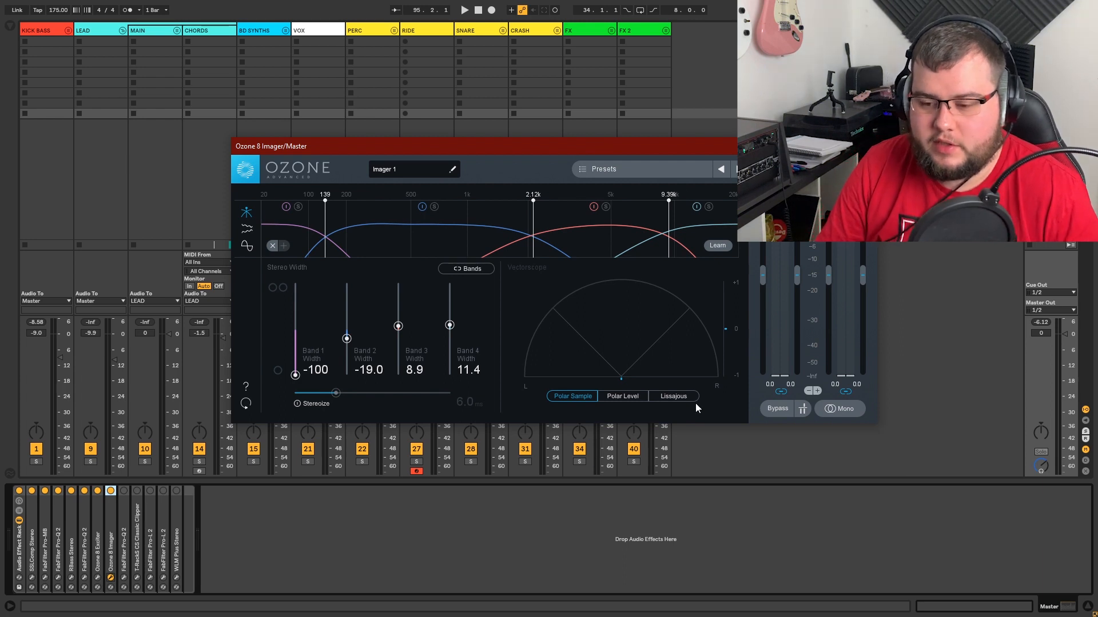
drag(399, 147, 413, 143)
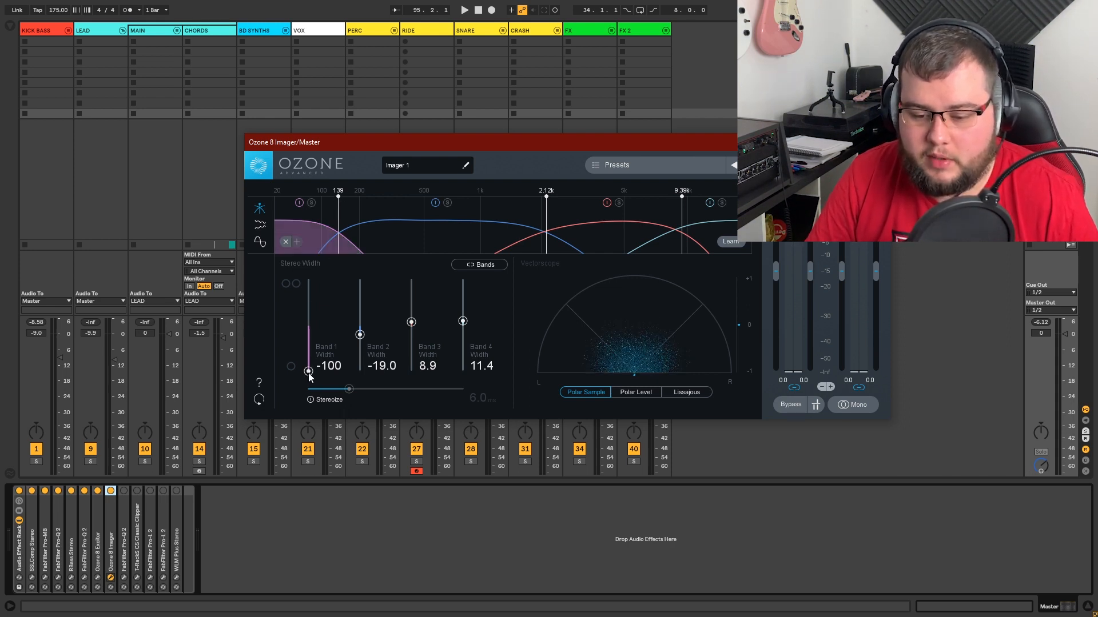
Step: Audition the Imager's Band 1 and Band 2 one after the other in solo during playback
click(311, 202)
key(space)
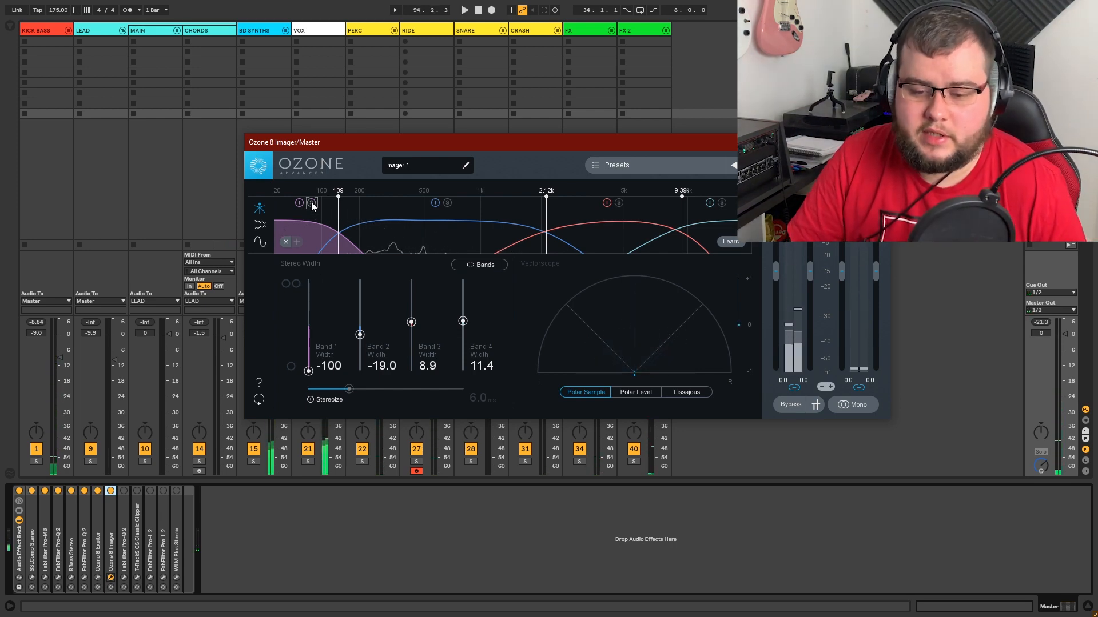
click(447, 202)
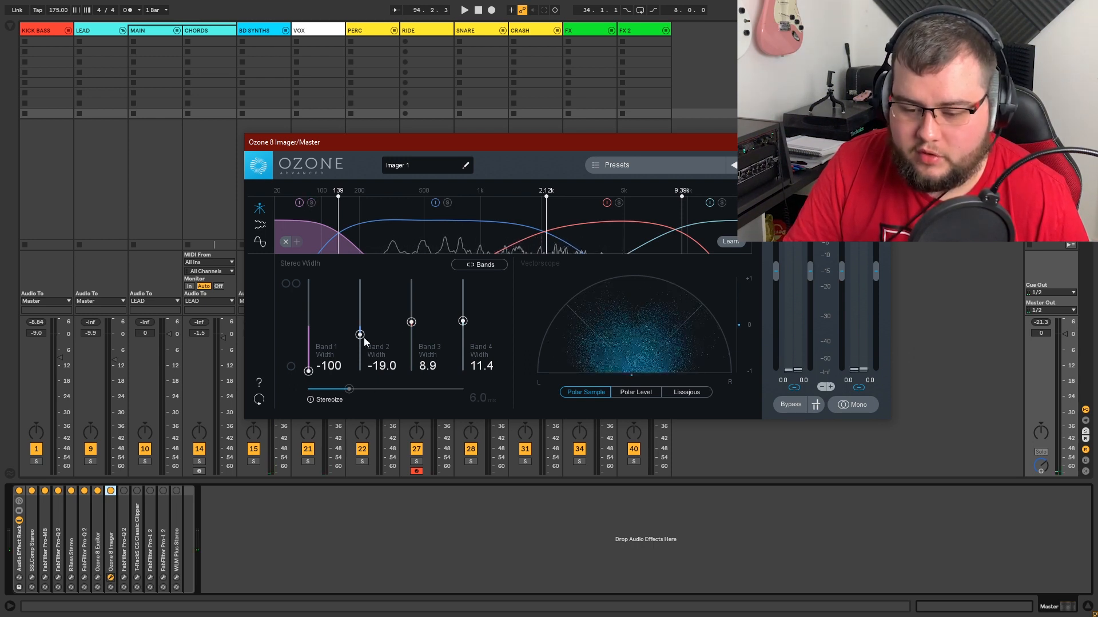
key(space)
key(space)
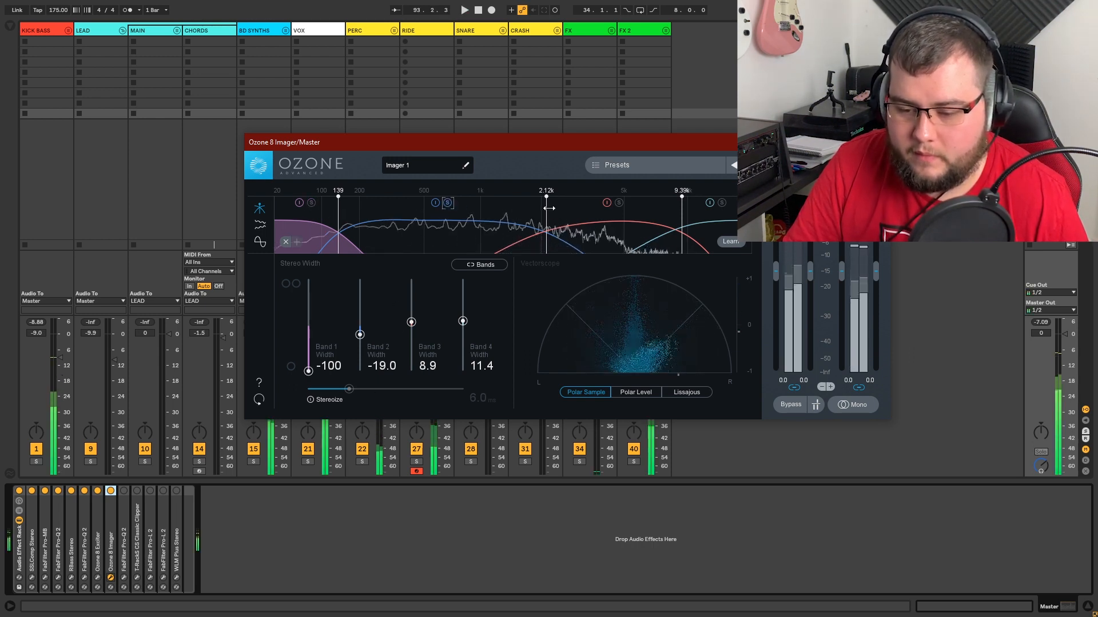
Step: Audition the Imager's upper bands in solo and compare them with the full signal in the vectorscope
click(618, 203)
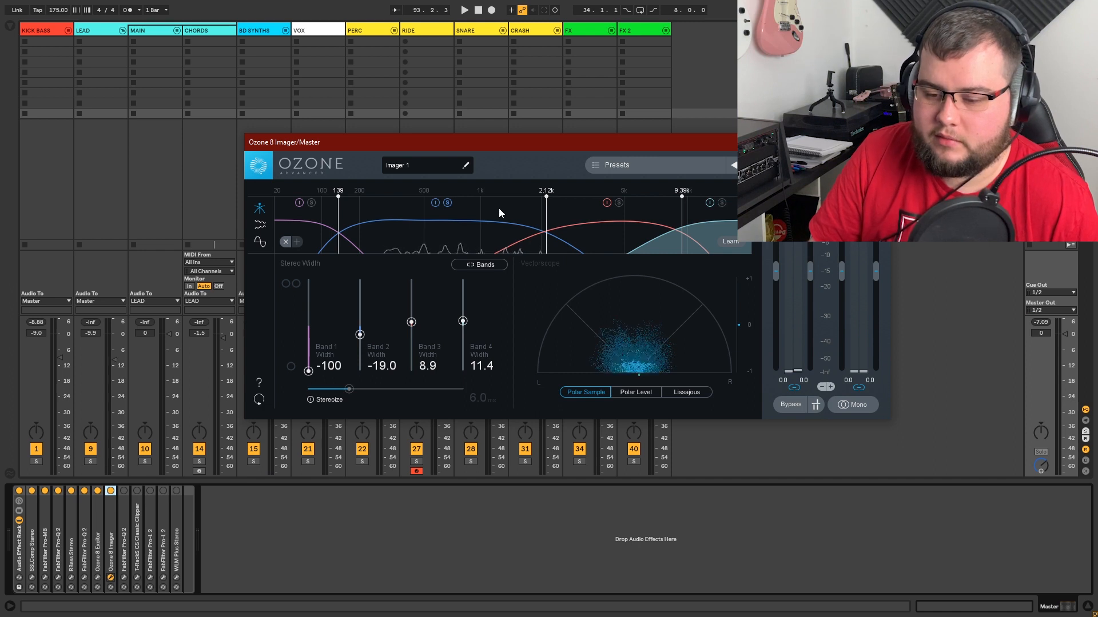
key(space)
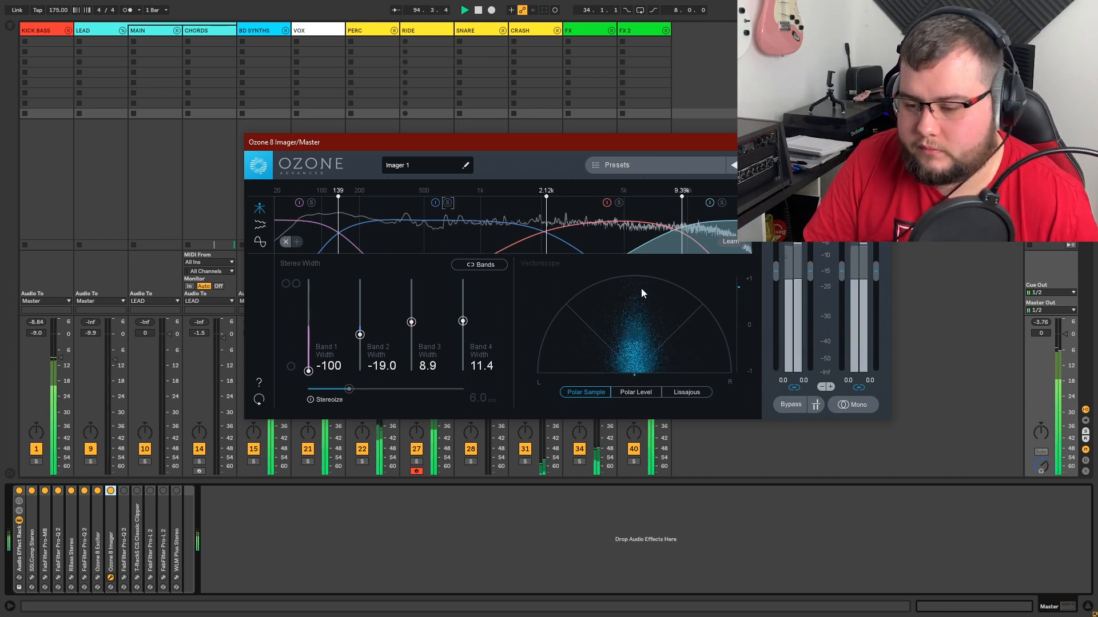
click(618, 203)
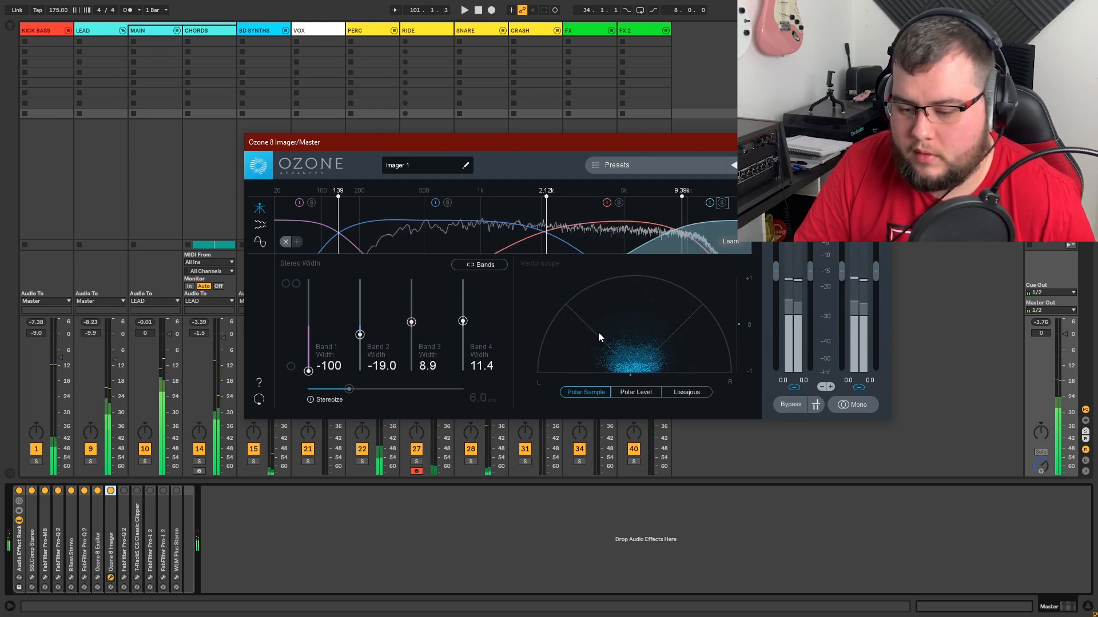
Step: Switch on the third FabFilter Pro-Q 2, open it, and audition its two bell bands in solo, starting with 305.60 Hz
click(122, 582)
click(123, 578)
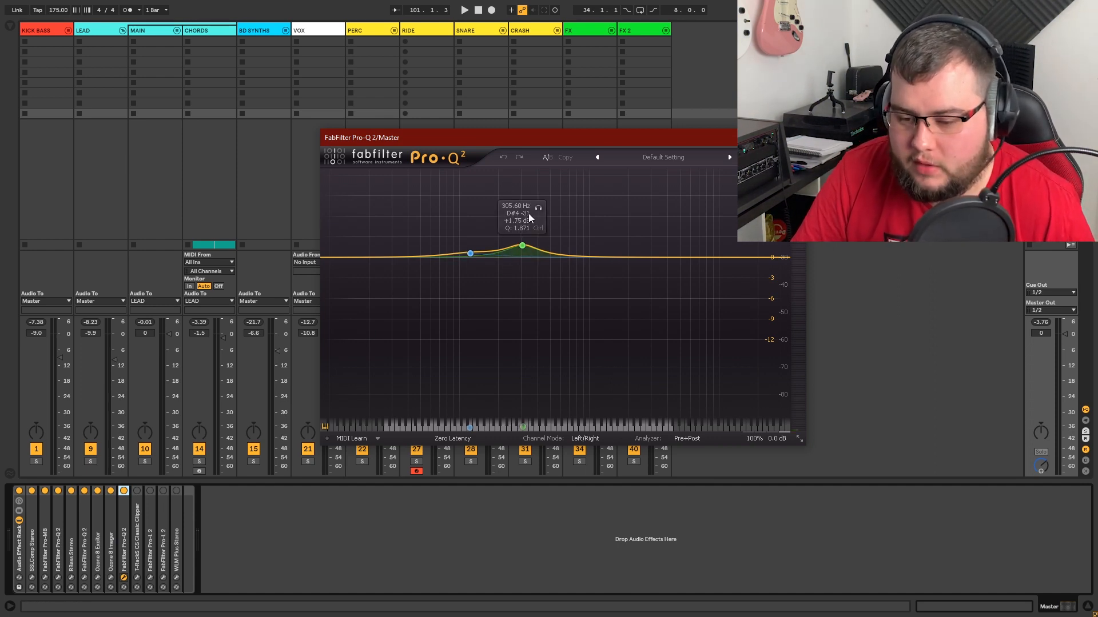
key(space)
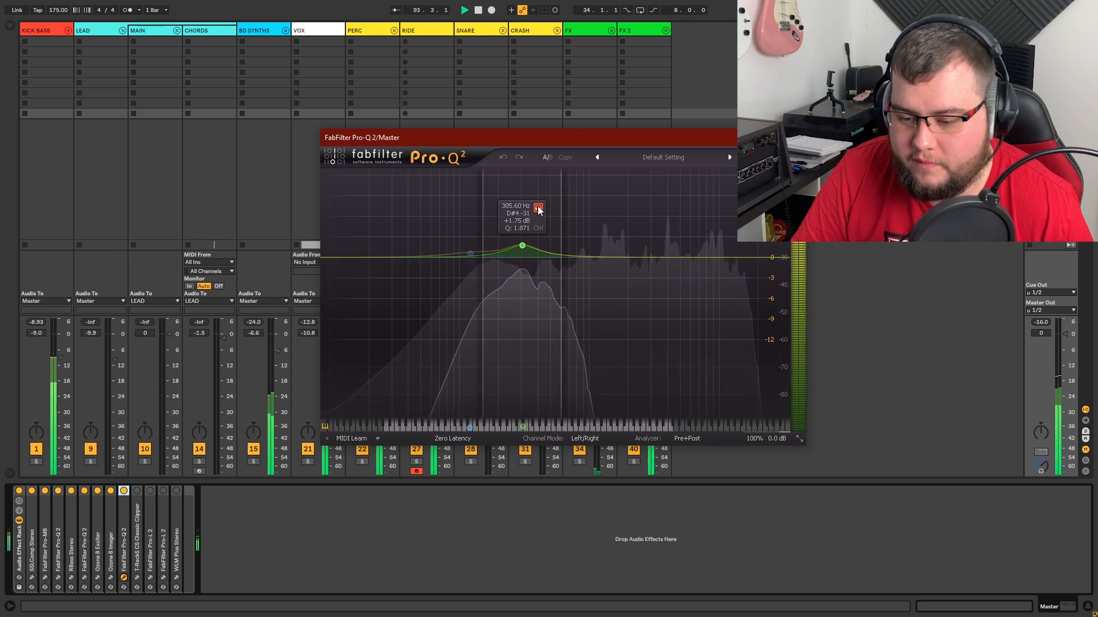
click(486, 217)
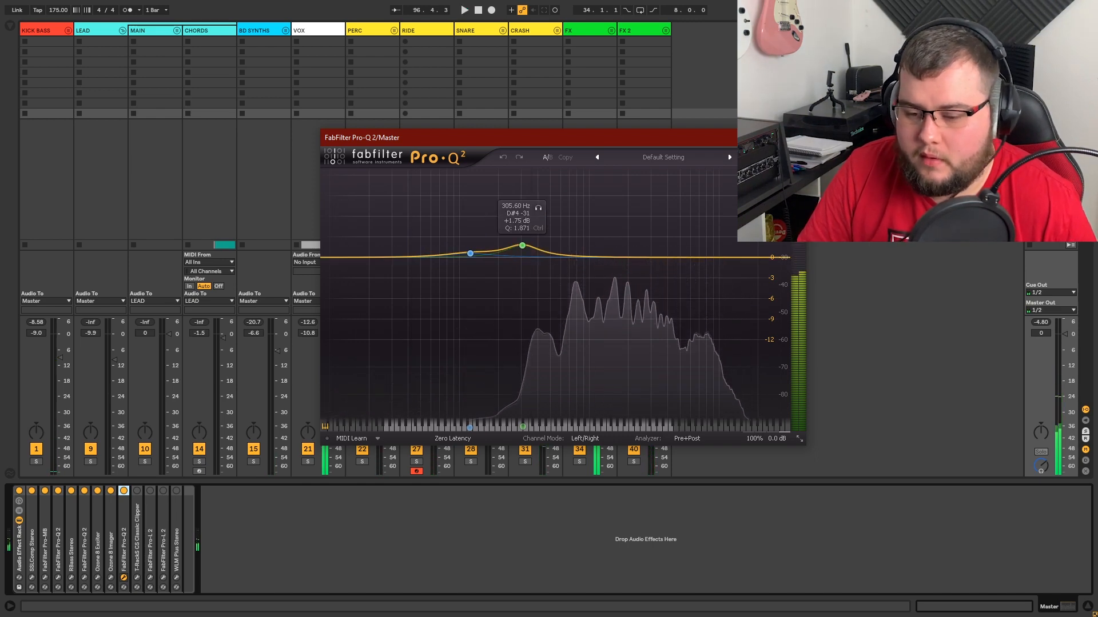
Step: Switch on the T-RackS CS Classic Clipper in the master chain, open it to check its settings, and close its window
click(132, 535)
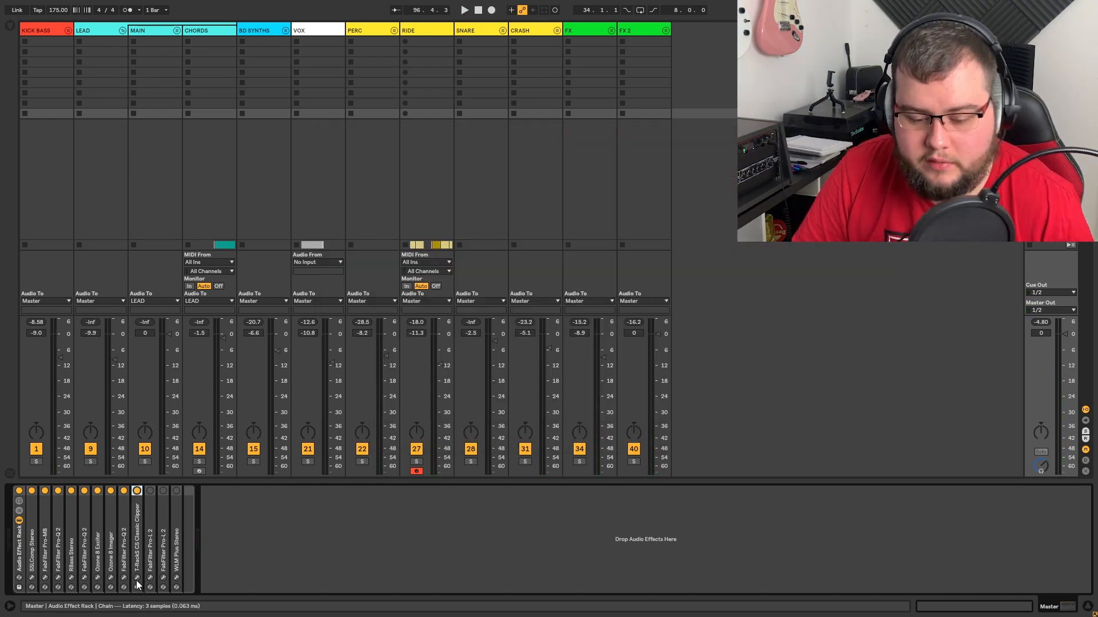
click(138, 579)
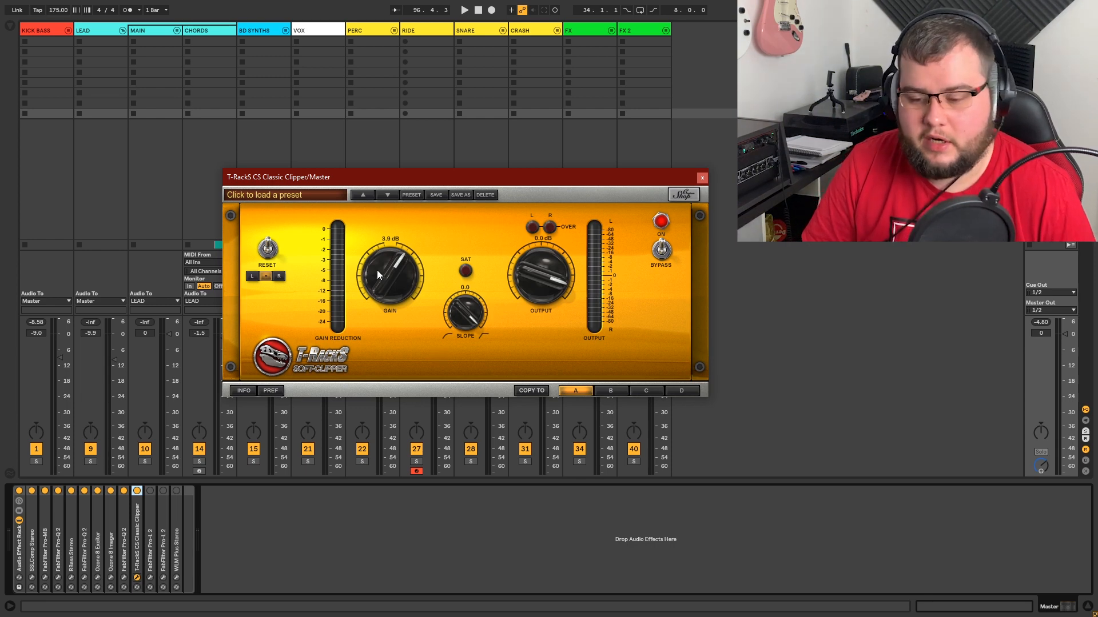
click(703, 177)
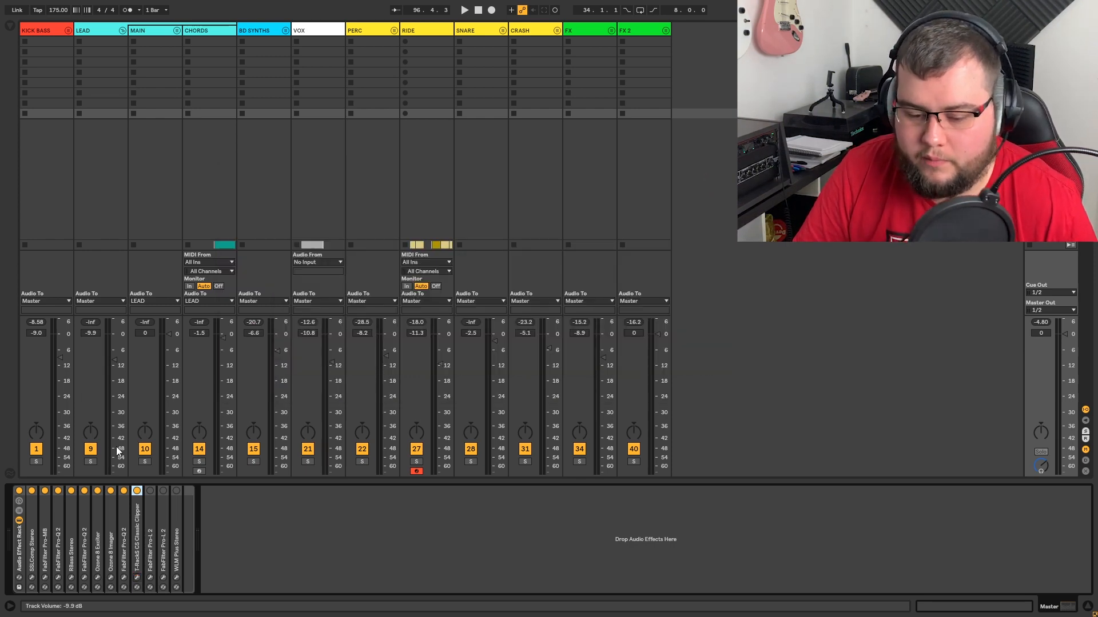
Step: Switch on the first FabFilter Pro-L 2 limiter in the master chain and open its interface
click(148, 490)
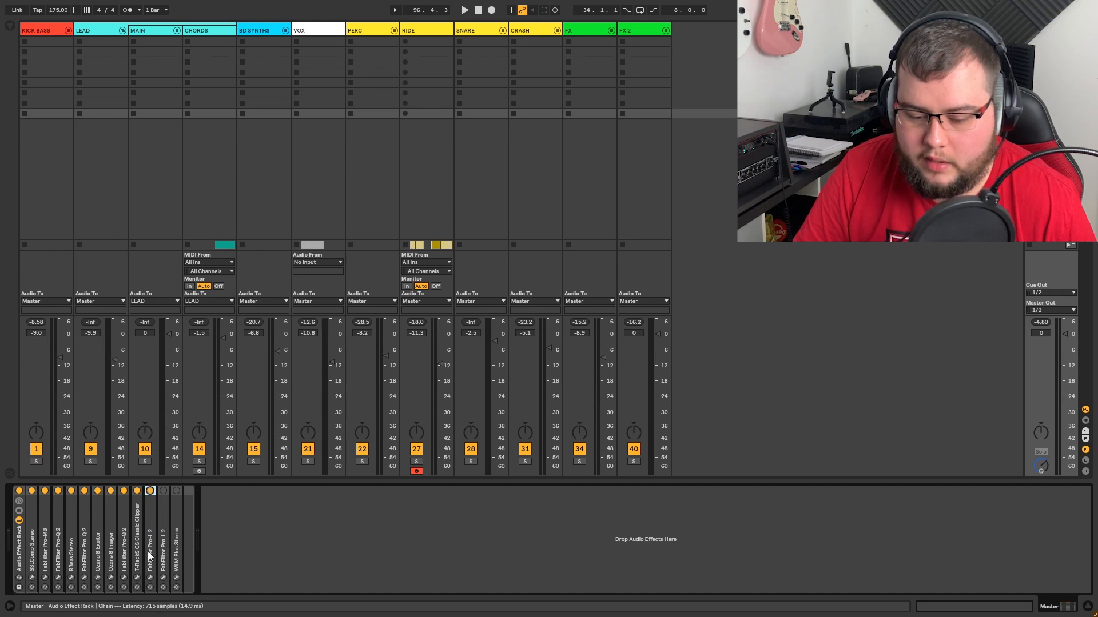
click(150, 578)
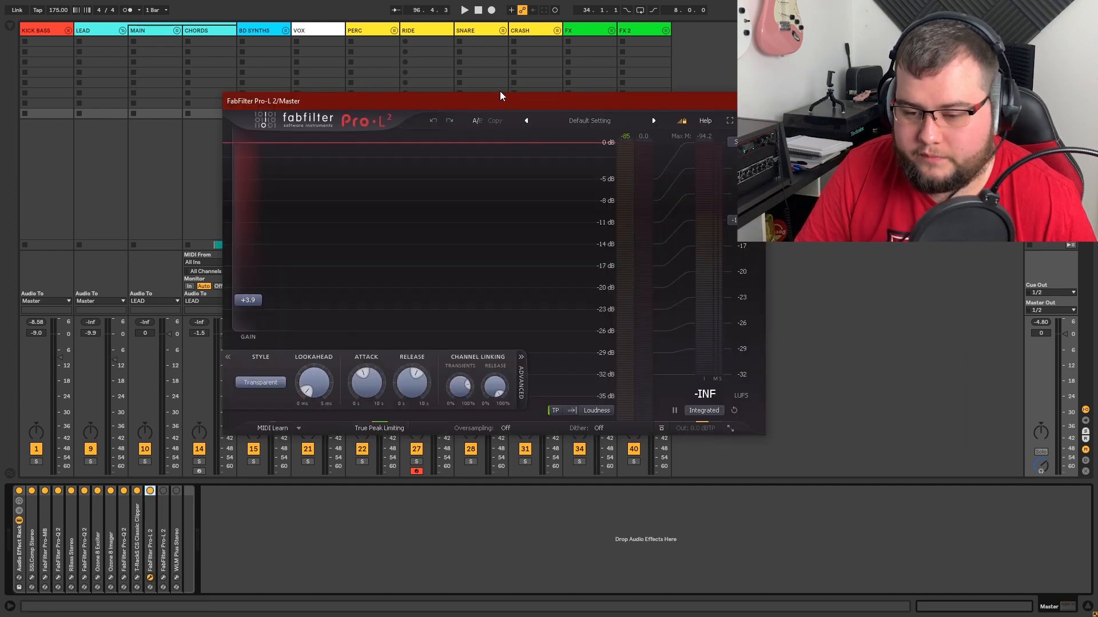
drag(499, 95, 521, 97)
Step: Play the track through the Pro-L 2 to watch its gain reduction and check the Attack and Release settings
key(space)
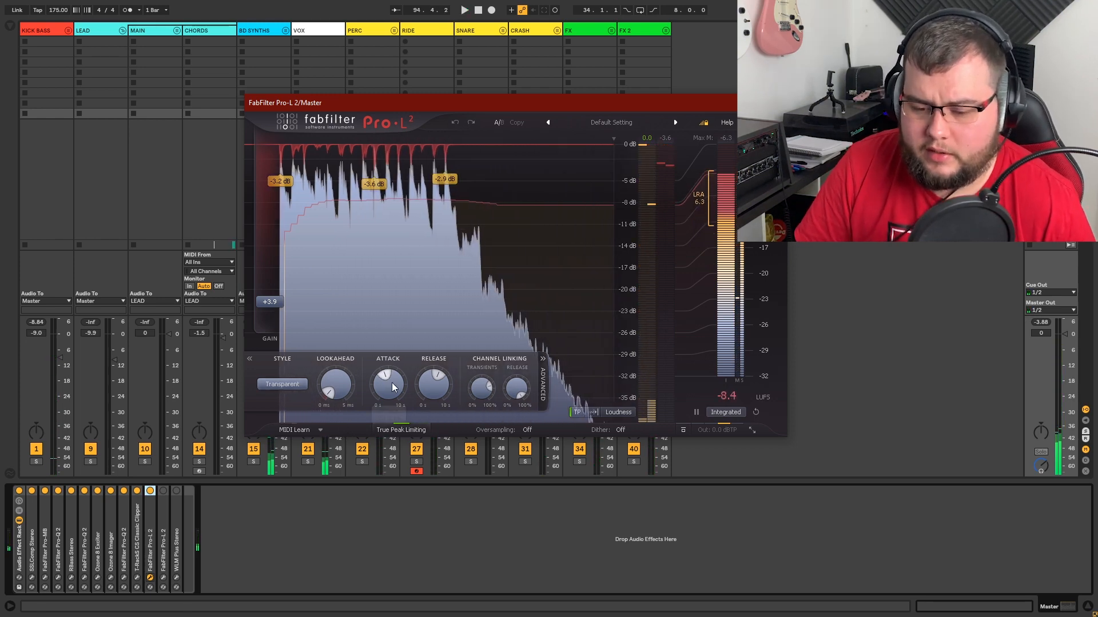
mouse_move(392, 387)
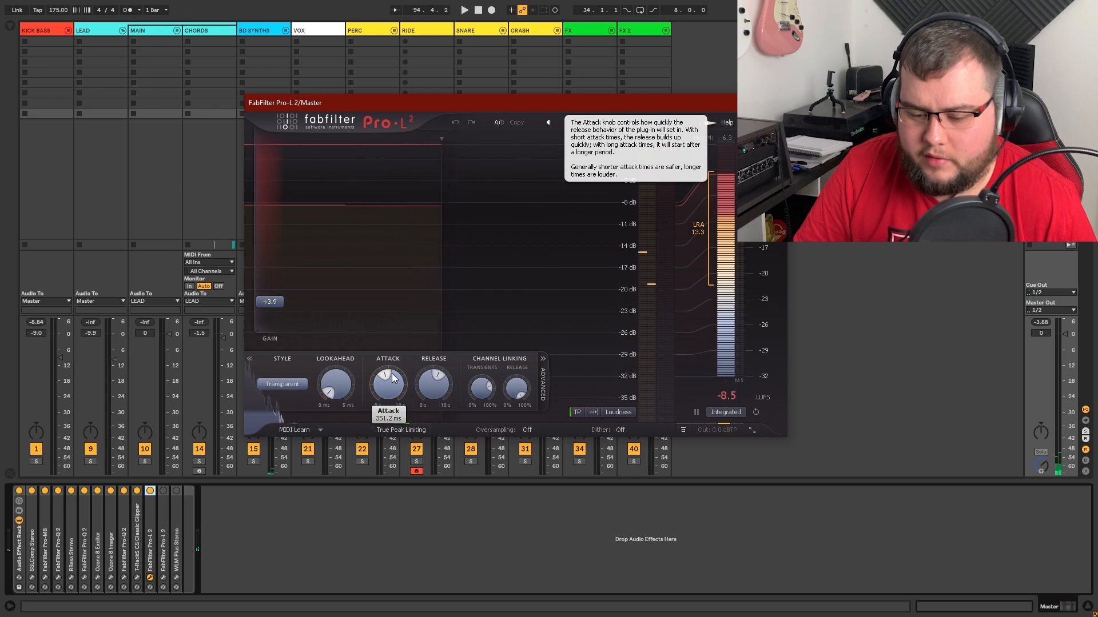
mouse_move(439, 385)
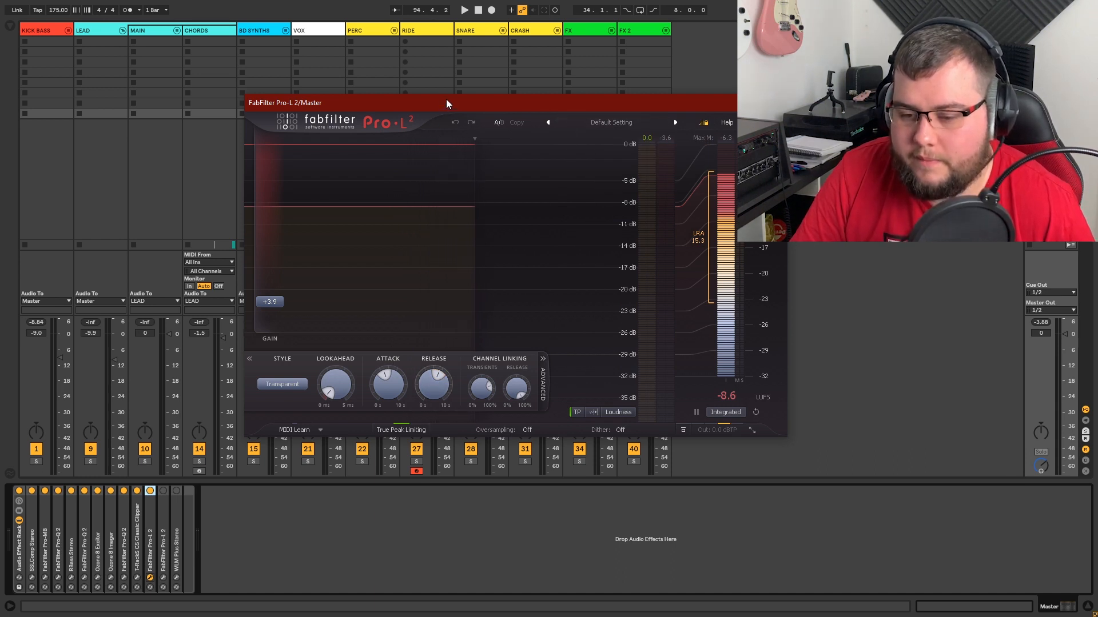
Step: Audition the track through the first Pro-L 2 limiter once more and close its window
drag(446, 100, 443, 97)
key(space)
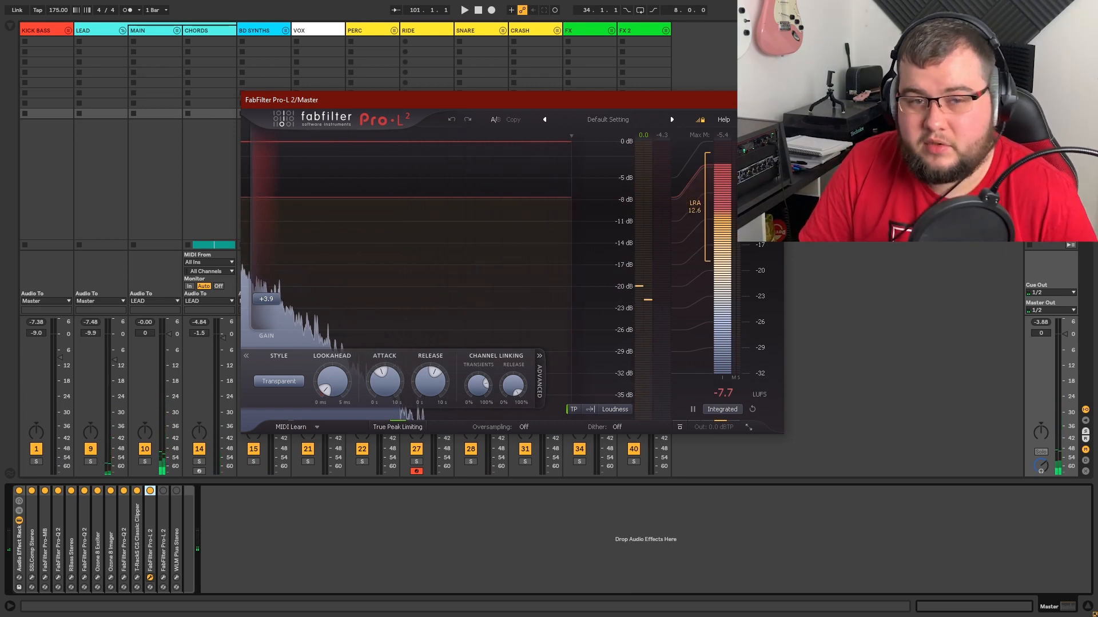
click(770, 100)
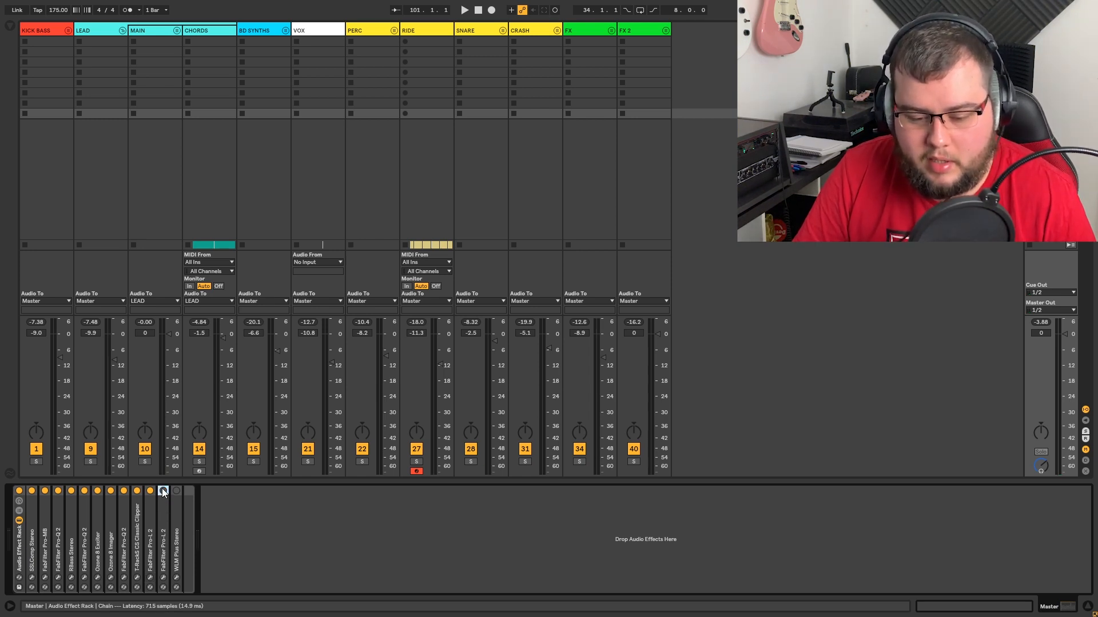
Step: Switch on the second FabFilter Pro-L 2 and play the track with its interface open to check its settings and gain reduction
click(163, 578)
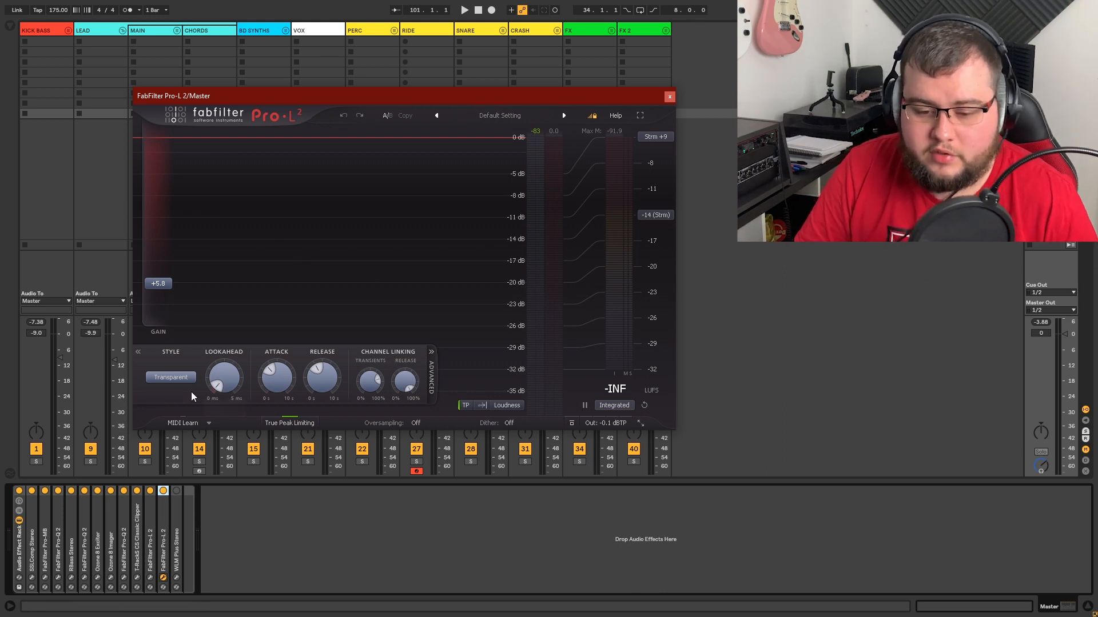
mouse_move(319, 378)
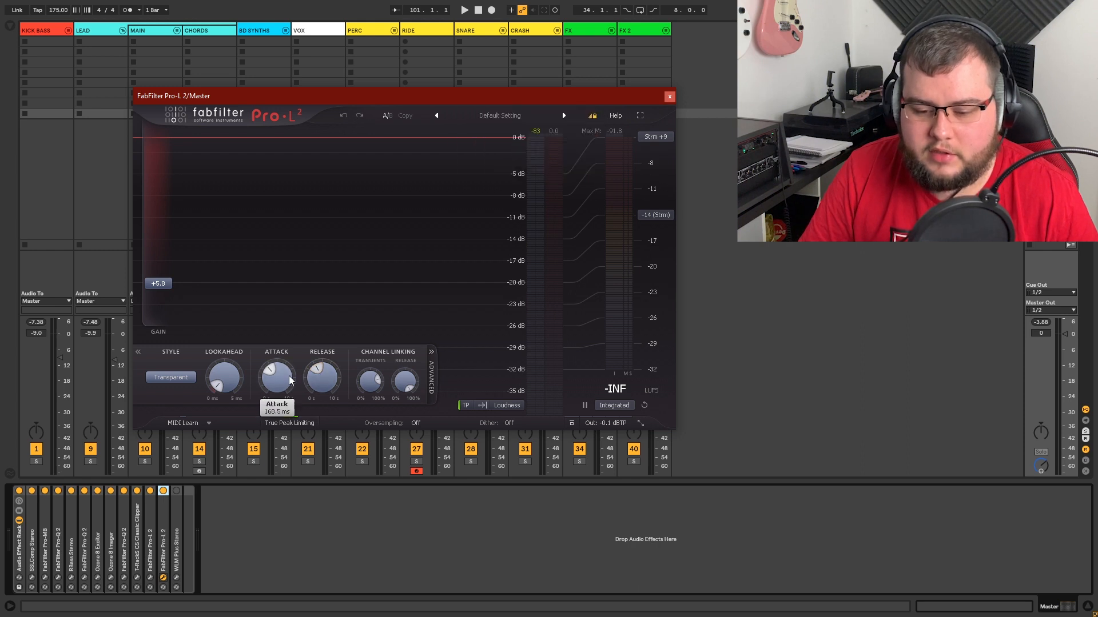
drag(364, 95, 438, 100)
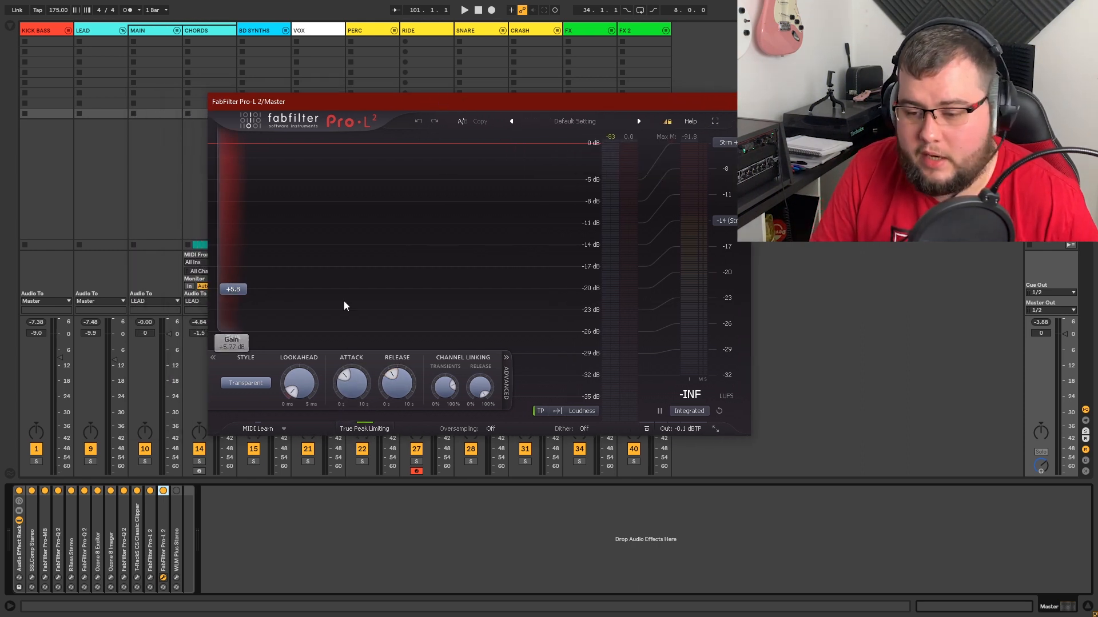
key(space)
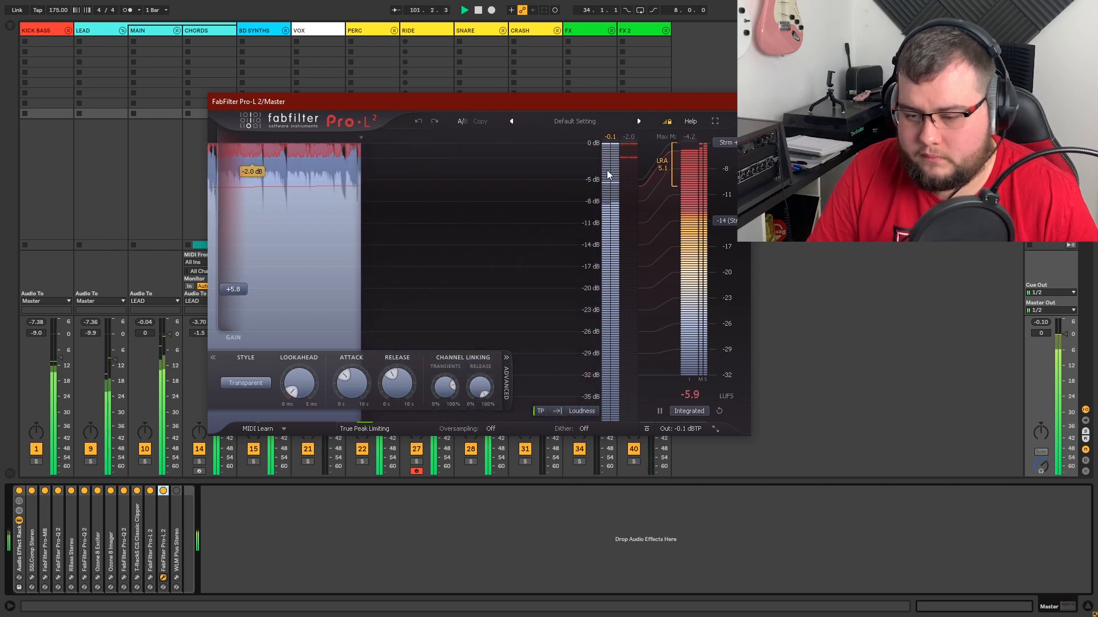
Step: Switch on the WLM Plus Stereo loudness meter and open it beside the Pro-L 2 to compare their loudness readings
drag(718, 104, 643, 100)
click(176, 491)
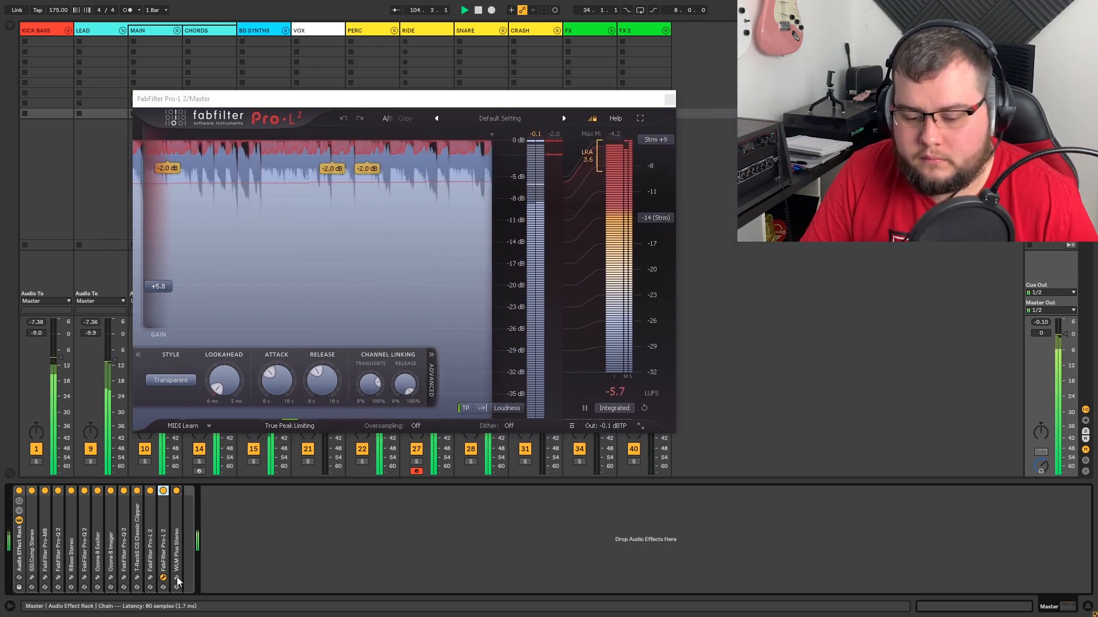
click(176, 578)
drag(766, 93, 826, 88)
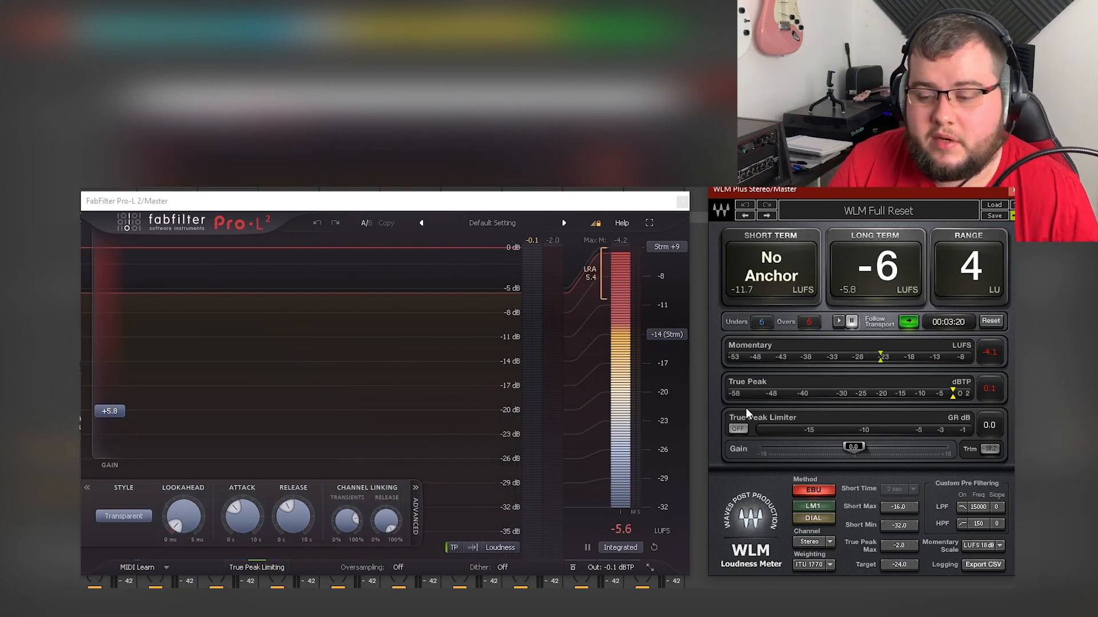
drag(853, 185, 853, 188)
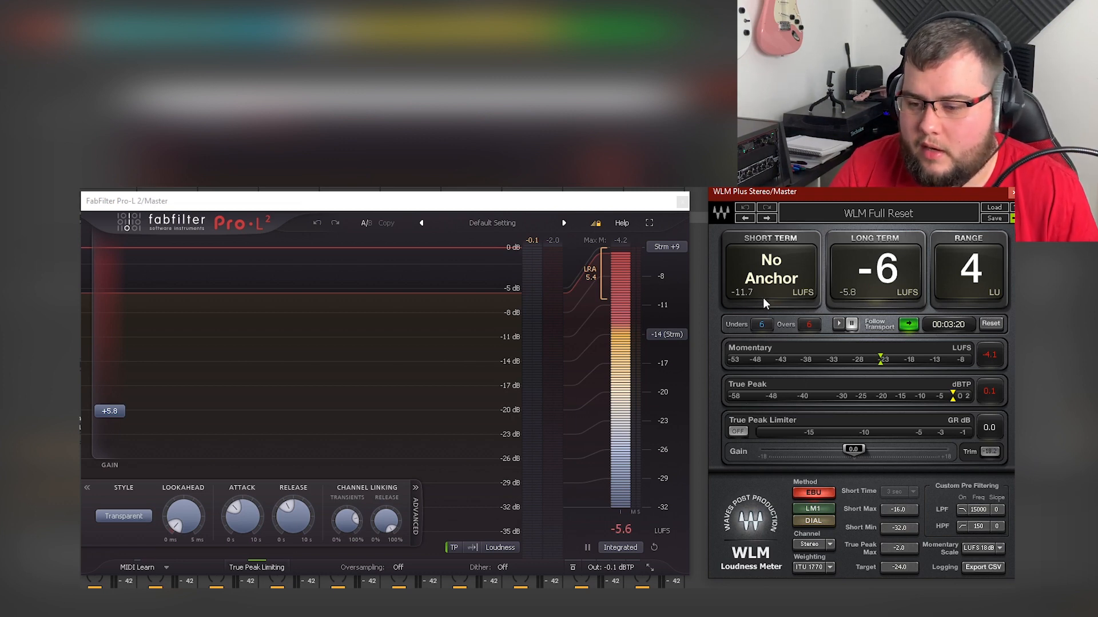
Step: Bypass the T-RackS CS Classic Clipper and both Pro-L 2 limiters, and close the open Pro-L 2 window
click(622, 204)
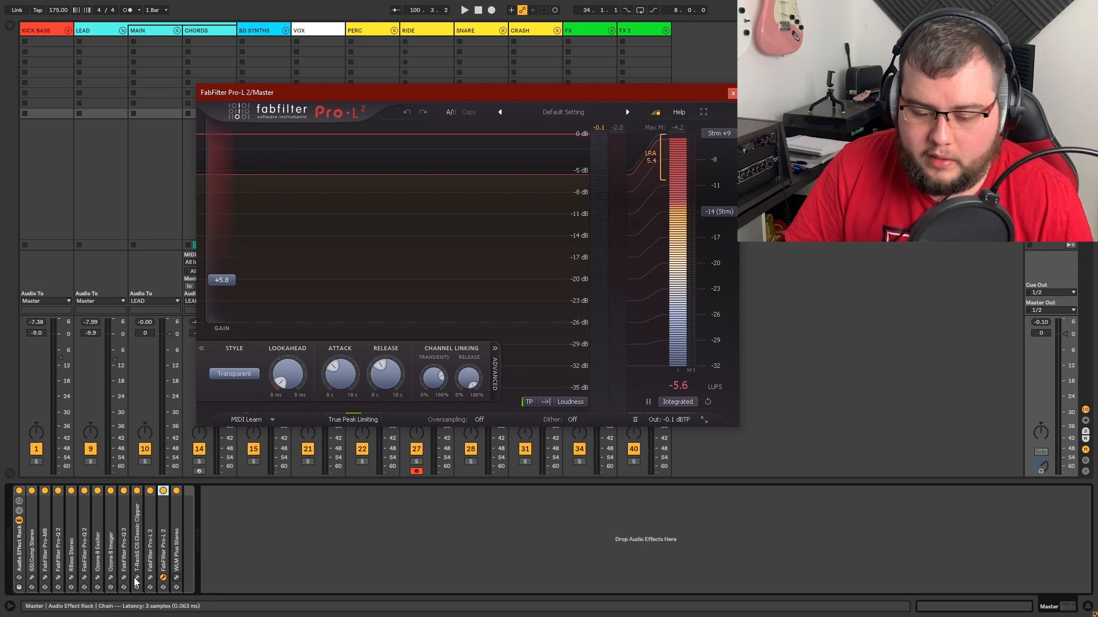
click(136, 491)
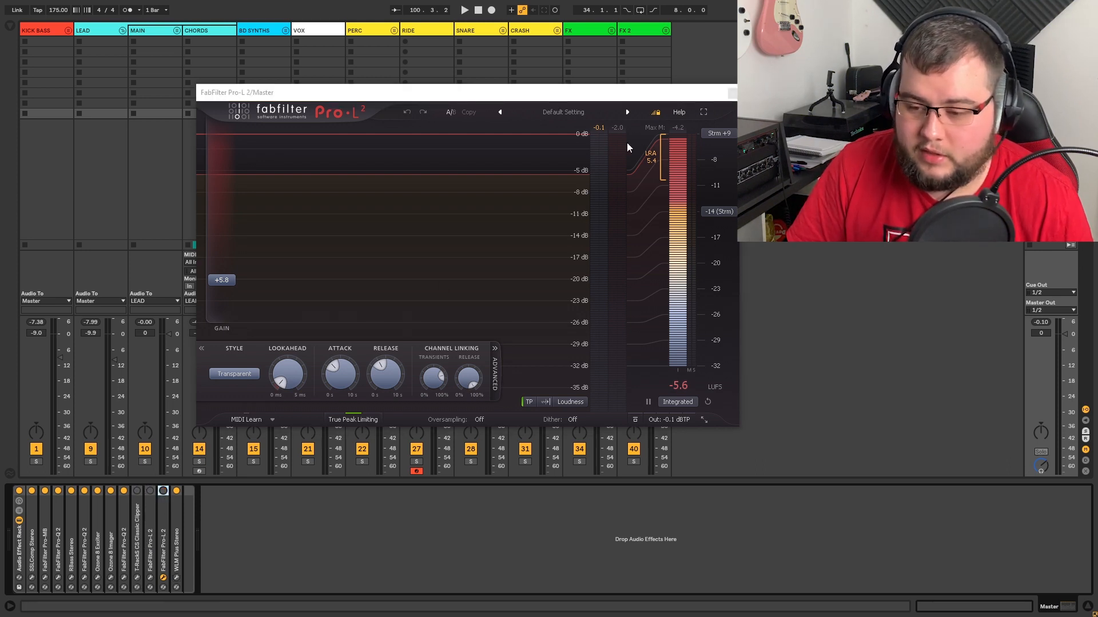
click(732, 93)
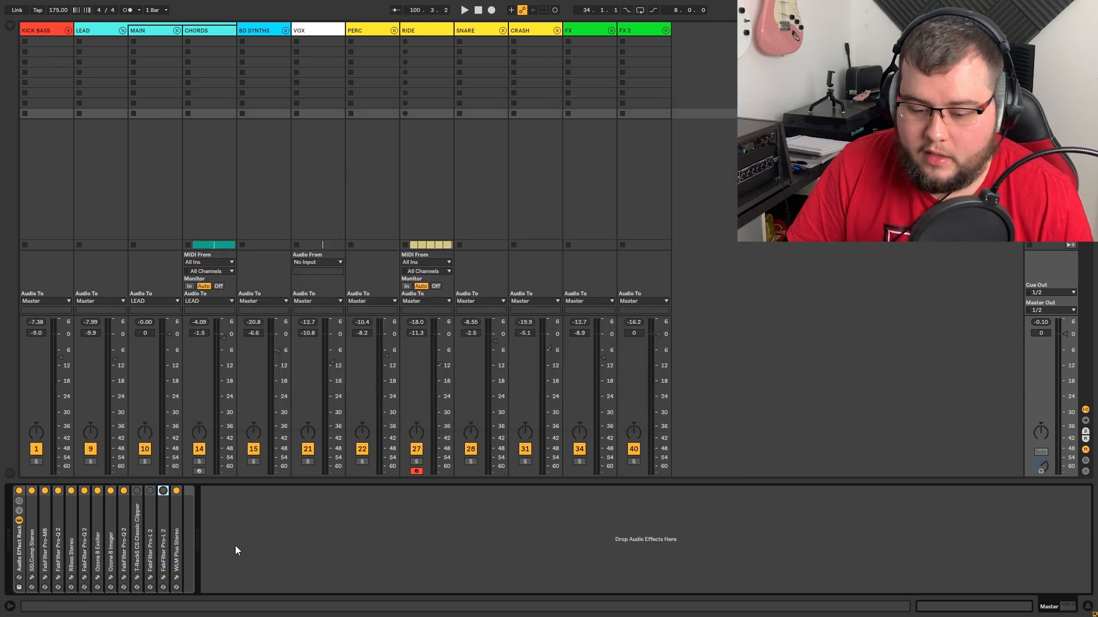
Step: Measure the track's loudness without the clipper and limiters in WLM Plus Stereo, resetting the meter's readings during playback
click(176, 578)
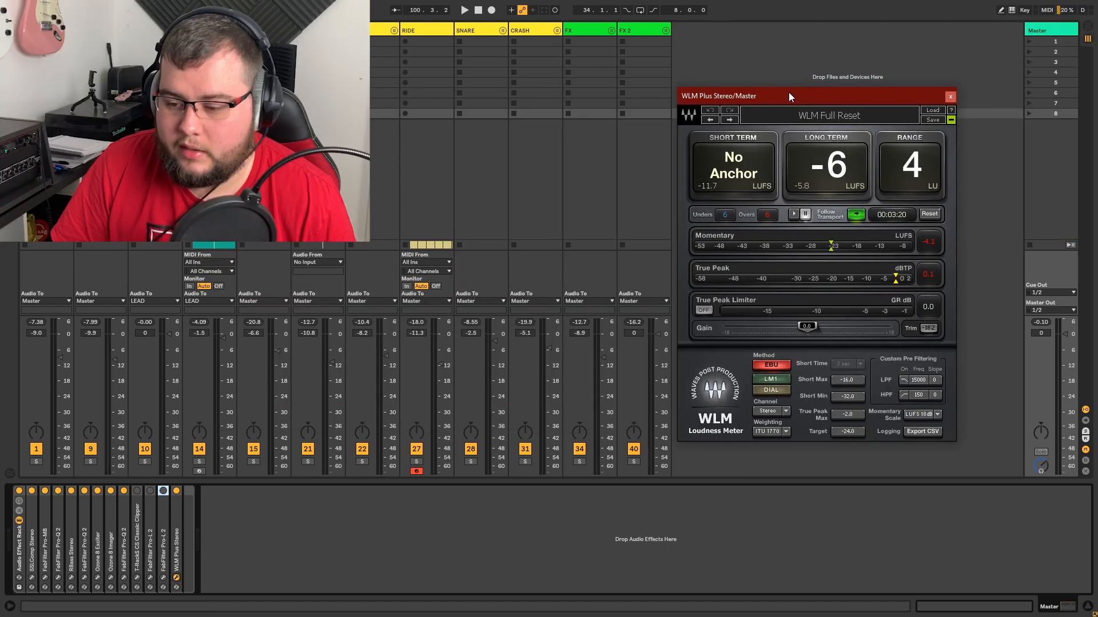
drag(789, 96, 788, 93)
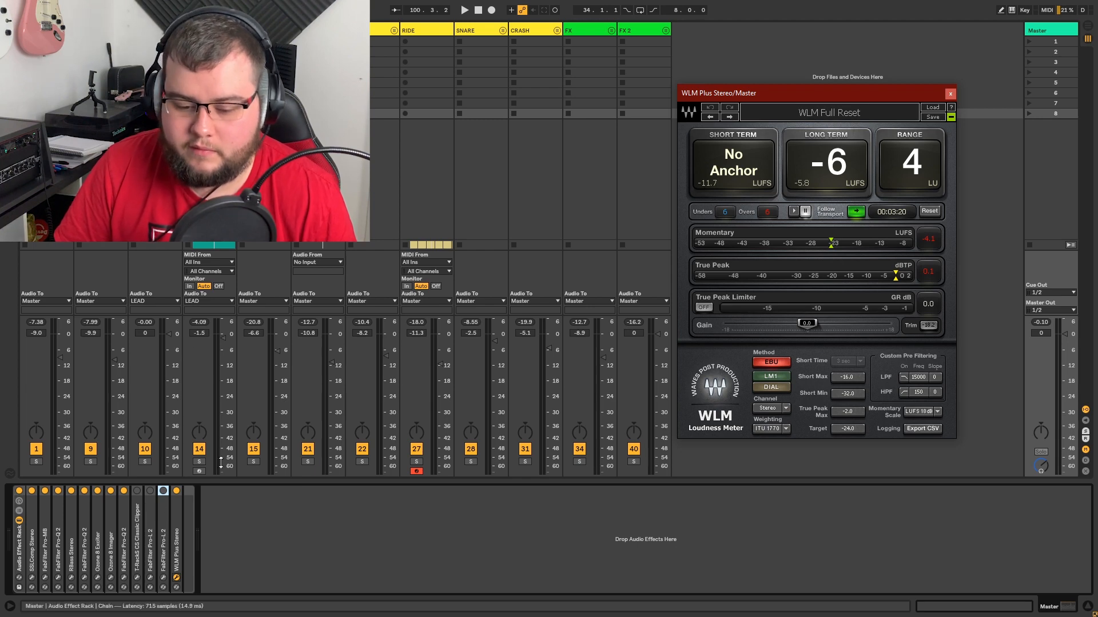
key(space)
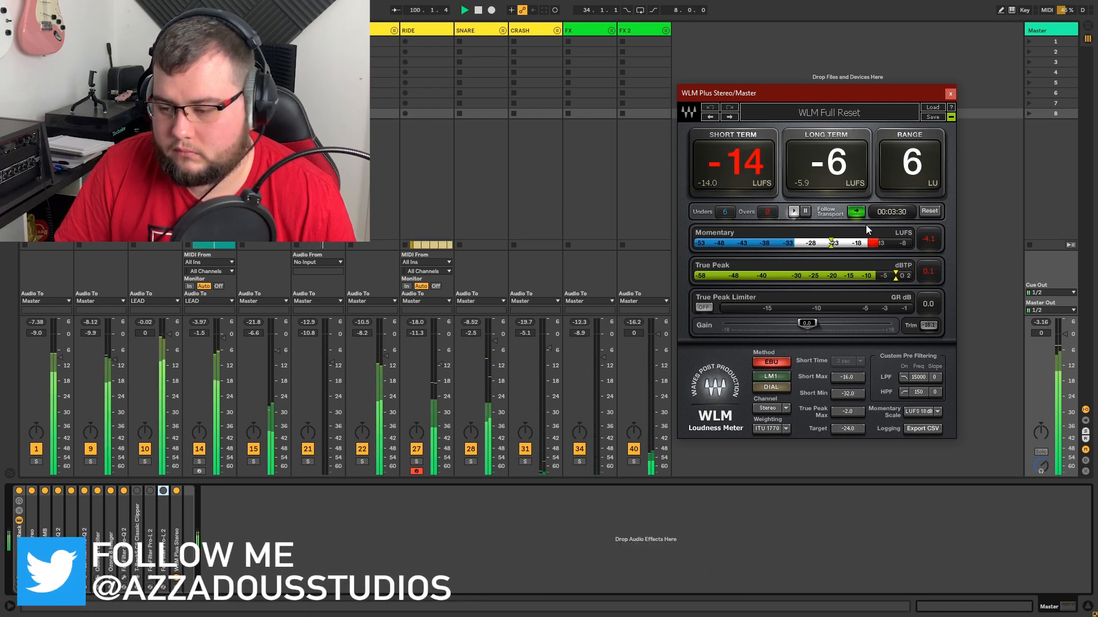
click(929, 211)
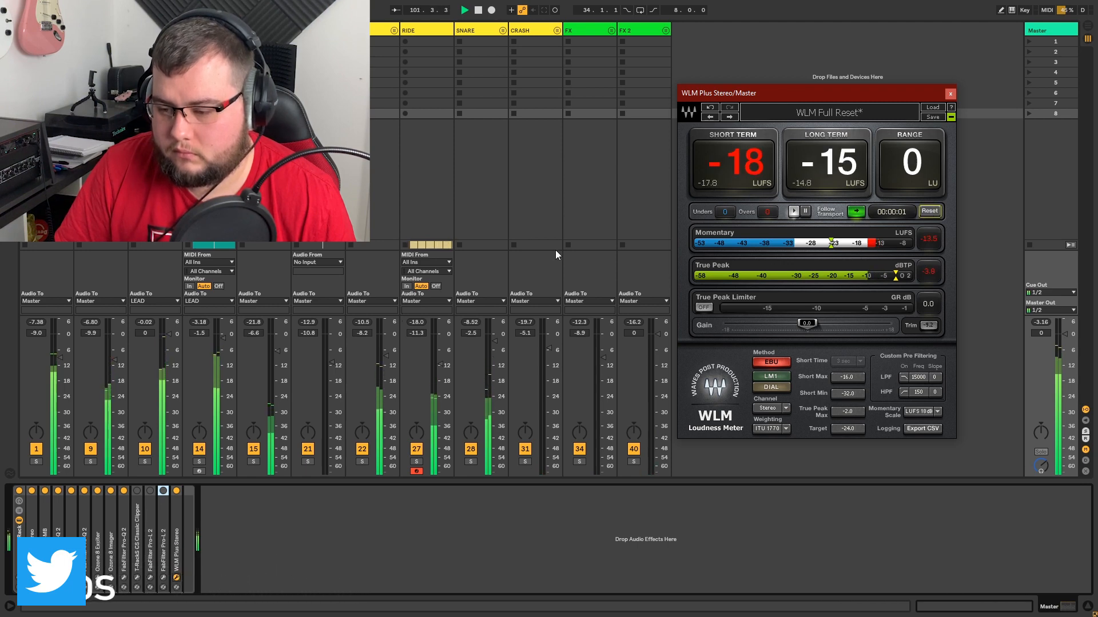